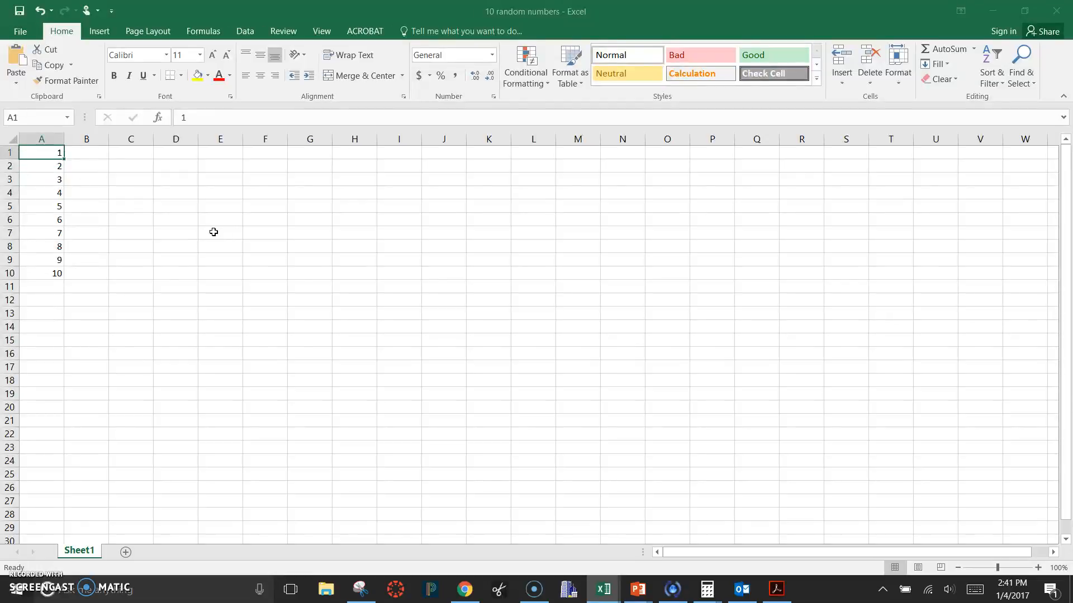
key("Right")
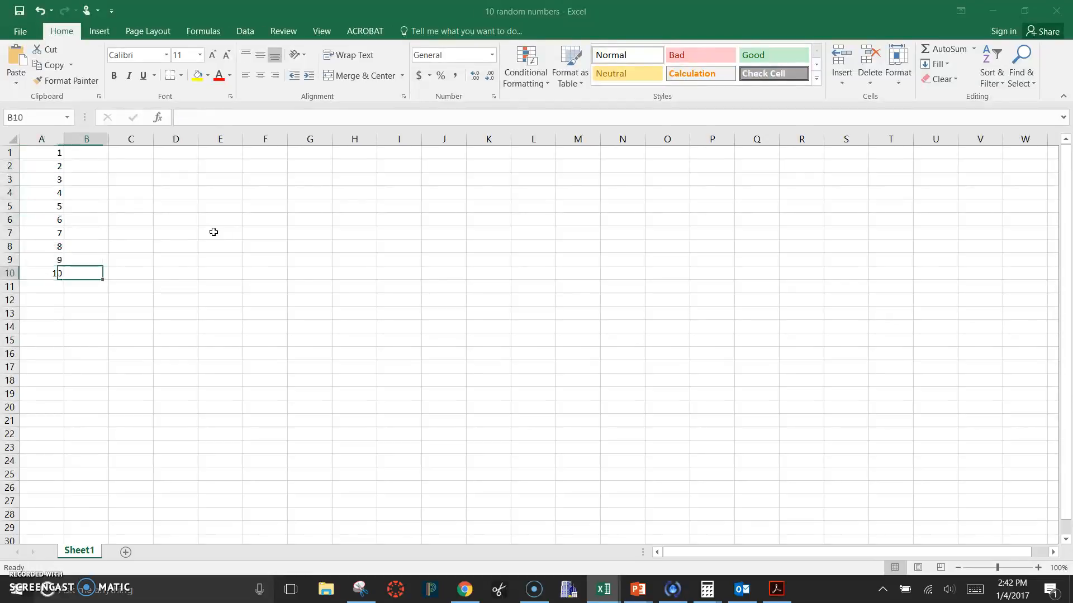
key("Up")
key("Right")
key("Right")
key("Up")
key("Up")
key("Up")
key("Up")
key("Up")
key("Up")
key("Left")
key("Left")
key("Left")
key("Up")
key("Up")
key("Down")
key("Down")
key("Down")
key("Down")
key("Down")
key("Down")
key("Down")
key("Down")
key("Down")
key("Down")
key("Up")
key("Up")
key("Up")
key("Up")
key("Up")
key("Up")
key("Up")
key("Up")
key("Up")
key("Up")
key("Right")
key("Right")
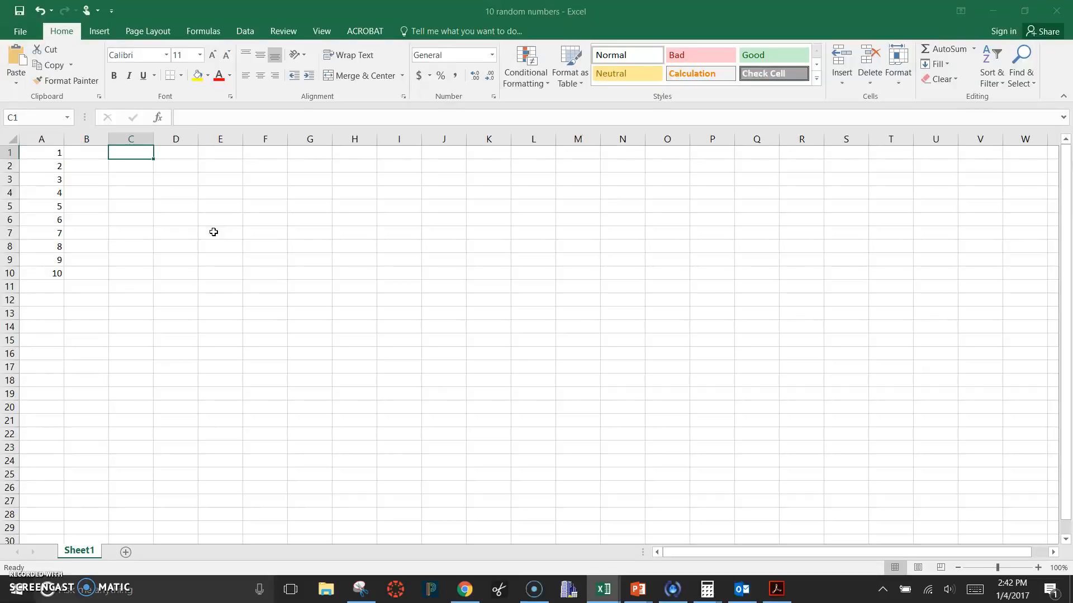
key("Left")
key("Left")
key("Down")
key("Down")
key("Down")
key("Down")
key("Down")
key("Down")
key("Down")
key("Down")
key("Down")
key("Down")
key("Down")
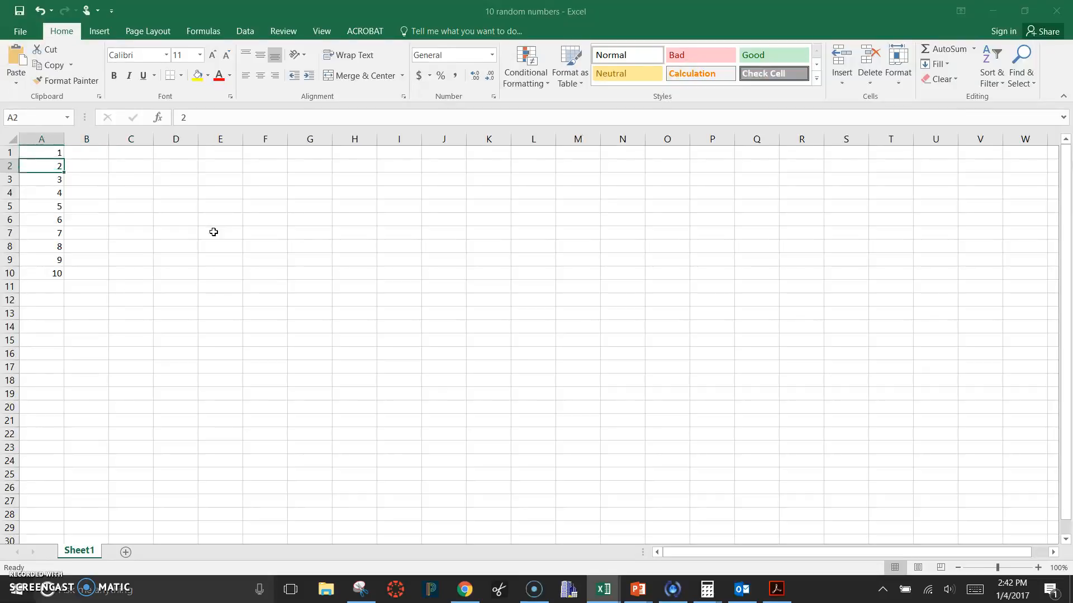
key("Up")
key("Up")
key("Up")
key("Up")
key("Up")
key("Up")
key("Up")
key("Up")
key("Up")
key("Up")
key("Up")
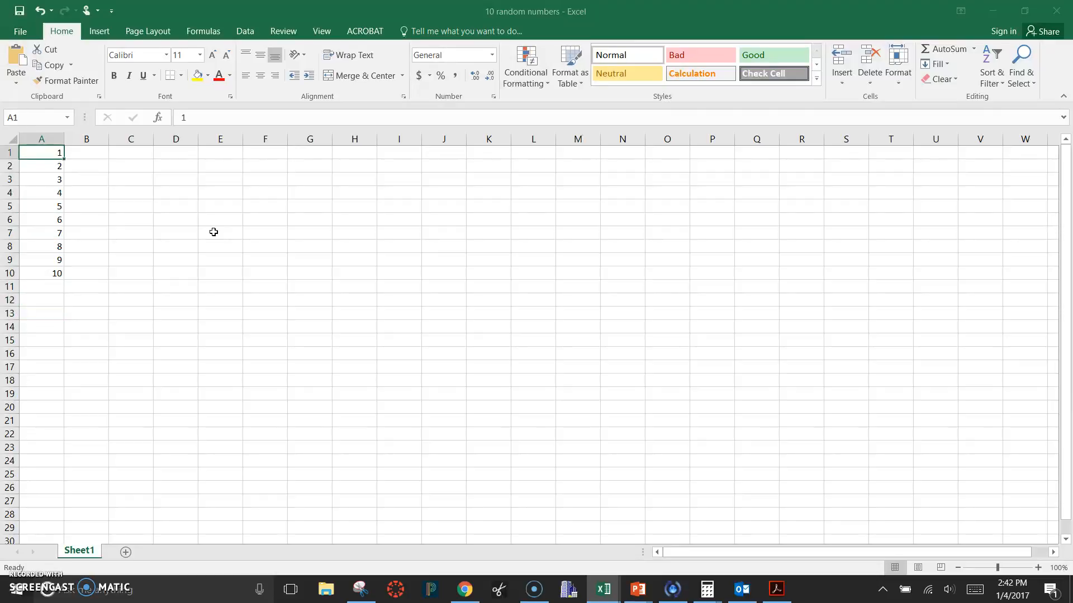
key("Right")
type("6")
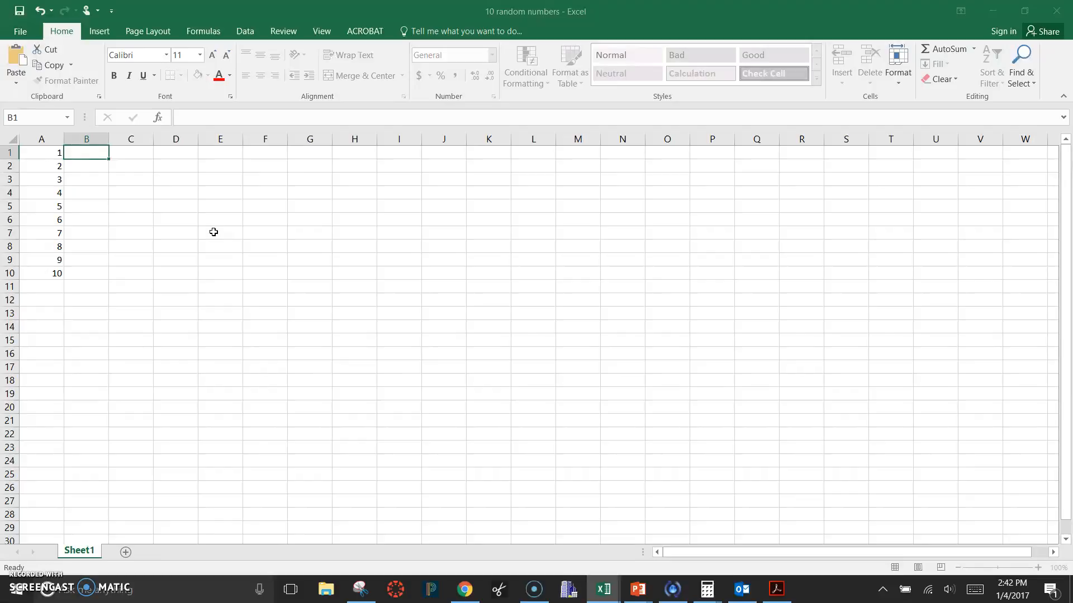
key("Right")
key("Left")
key("Right")
key("Left")
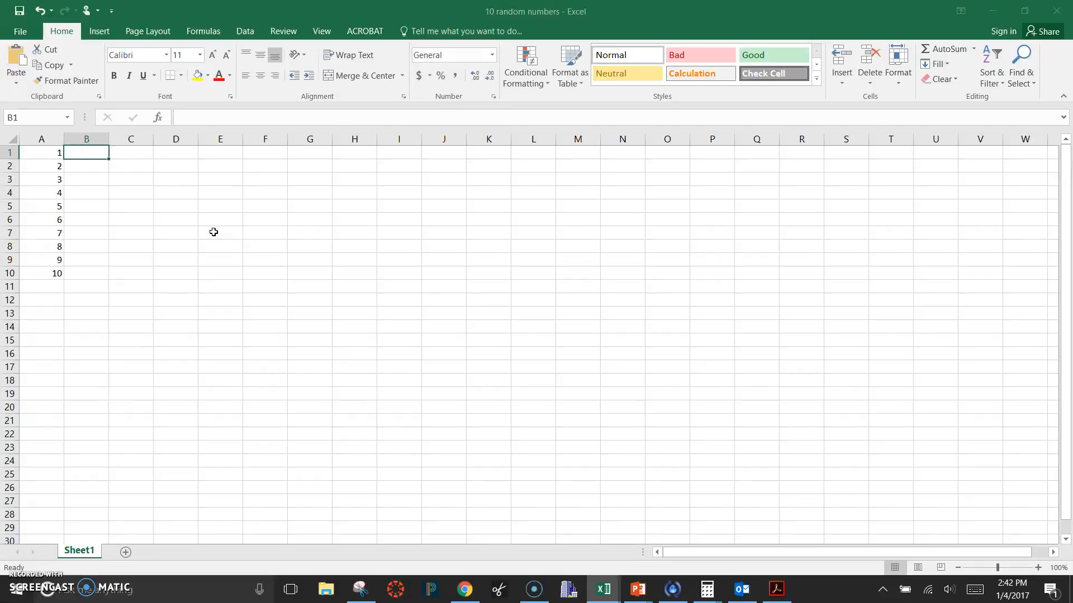
Insert a blank row above the first row of numbers
left_click(8, 150)
right_click(9, 149)
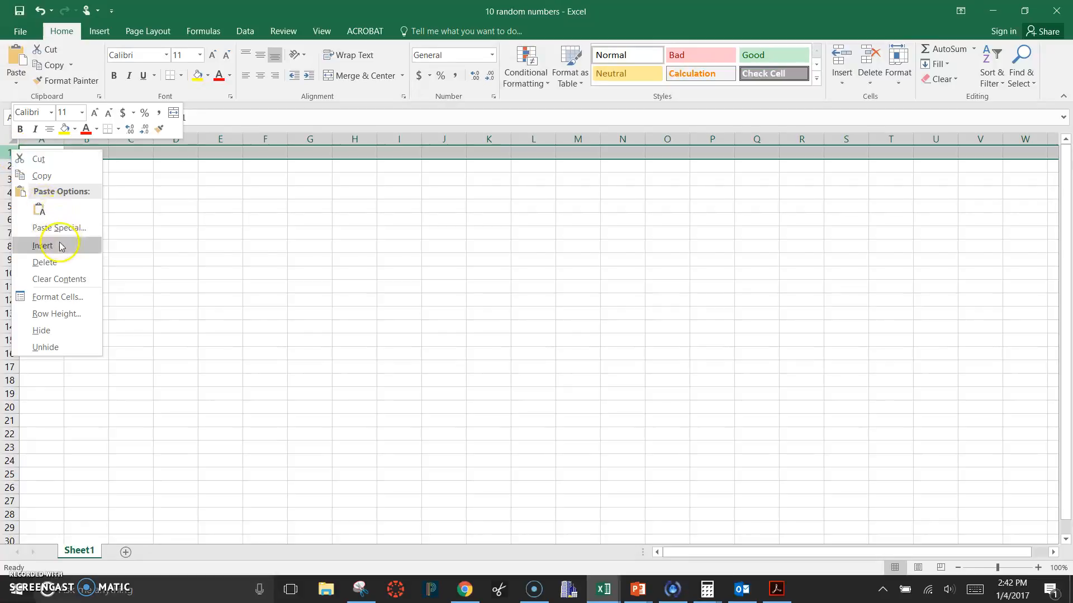
left_click(43, 246)
Enter the heading "original set" in cell A1 above the list of numbers
left_click(87, 151)
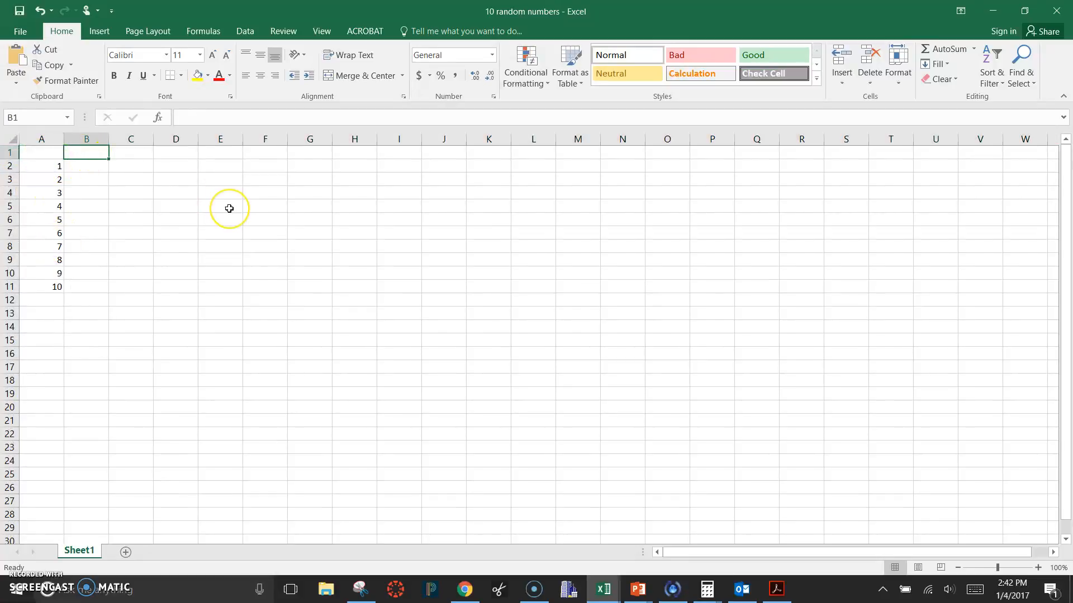
key("Left")
type("ori")
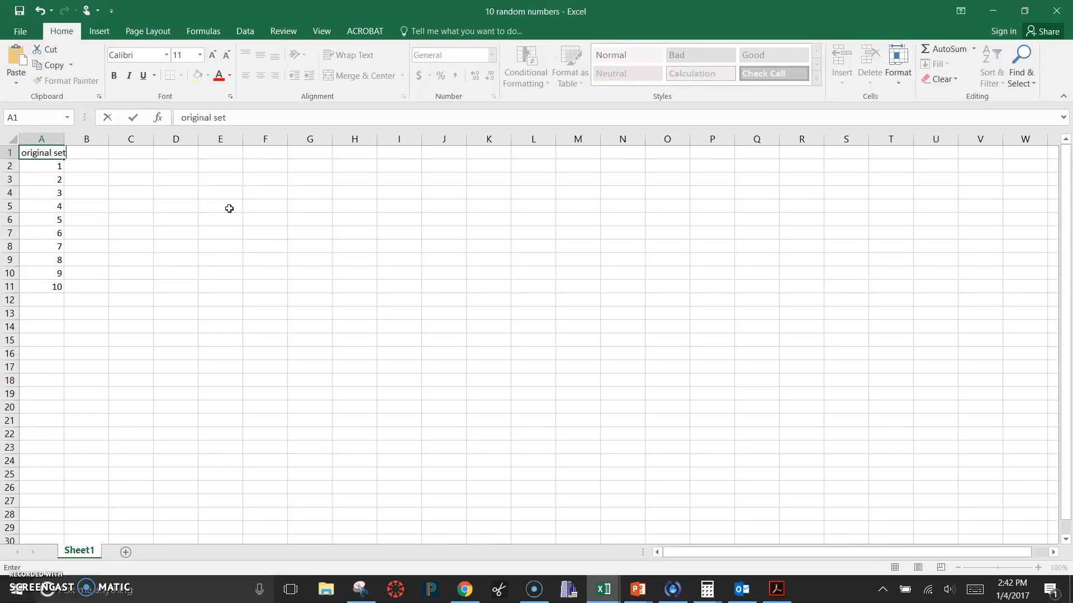
key("Return")
Widen columns A and B and enter the heading "orignal set plus 5" in cell B1
left_click_drag(63, 139, 187, 139)
left_click(119, 153)
type("orignal set plus 5")
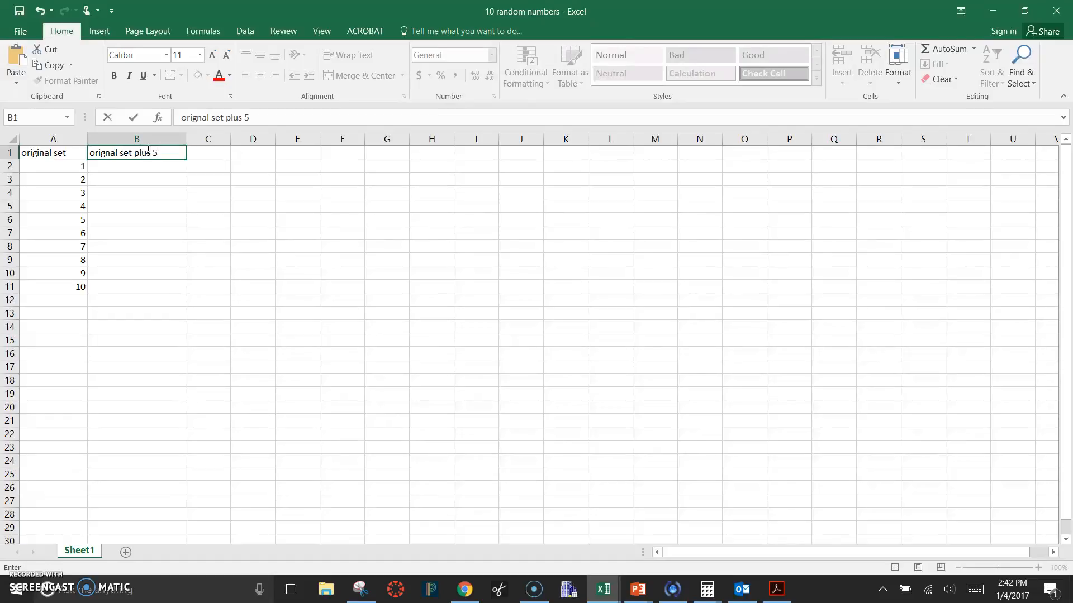
key("Return")
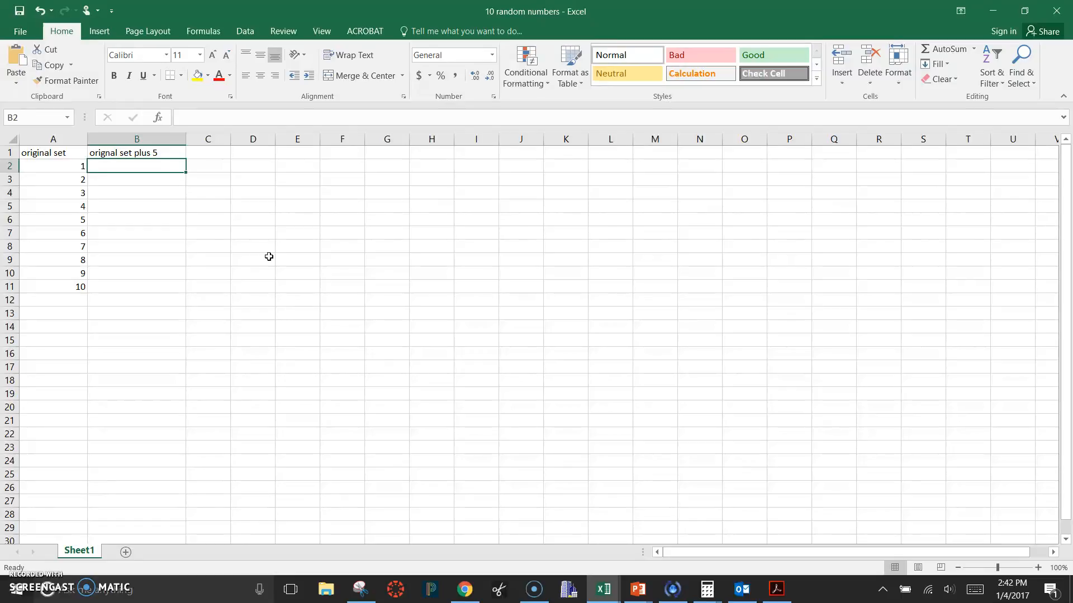
type("=")
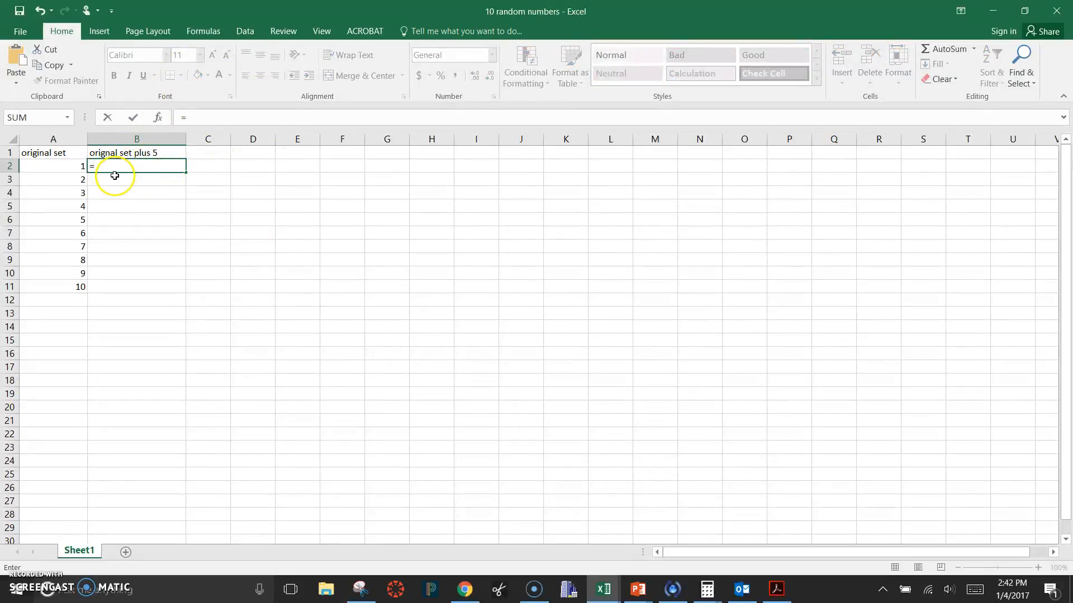
key("BackSpace")
left_click(78, 162)
left_click(115, 163)
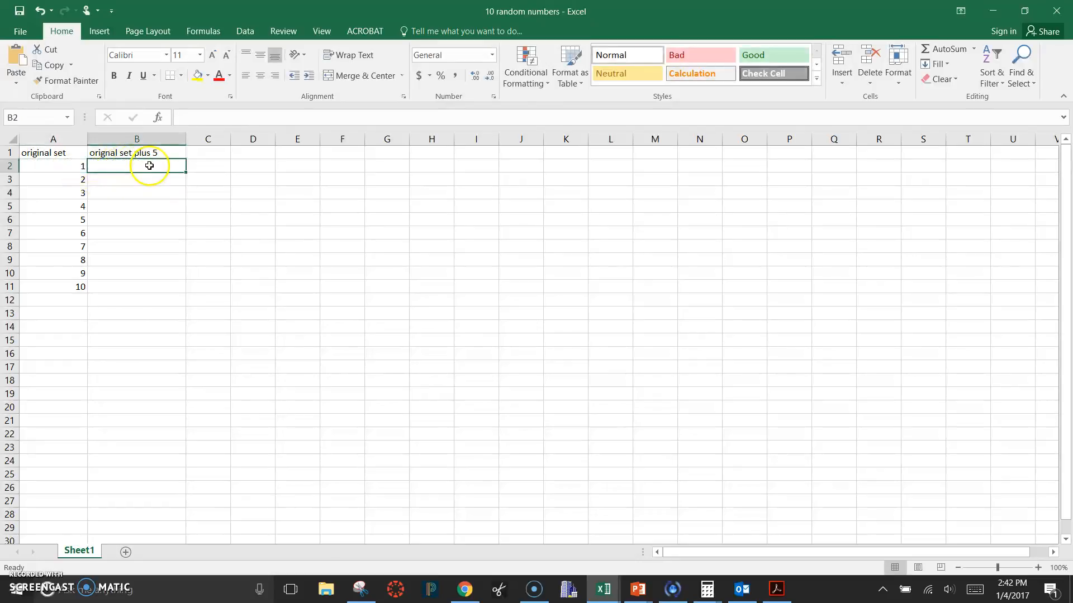
Enter the formula =A2+5 in cell B2, referencing the first number of the original set
left_click(63, 171)
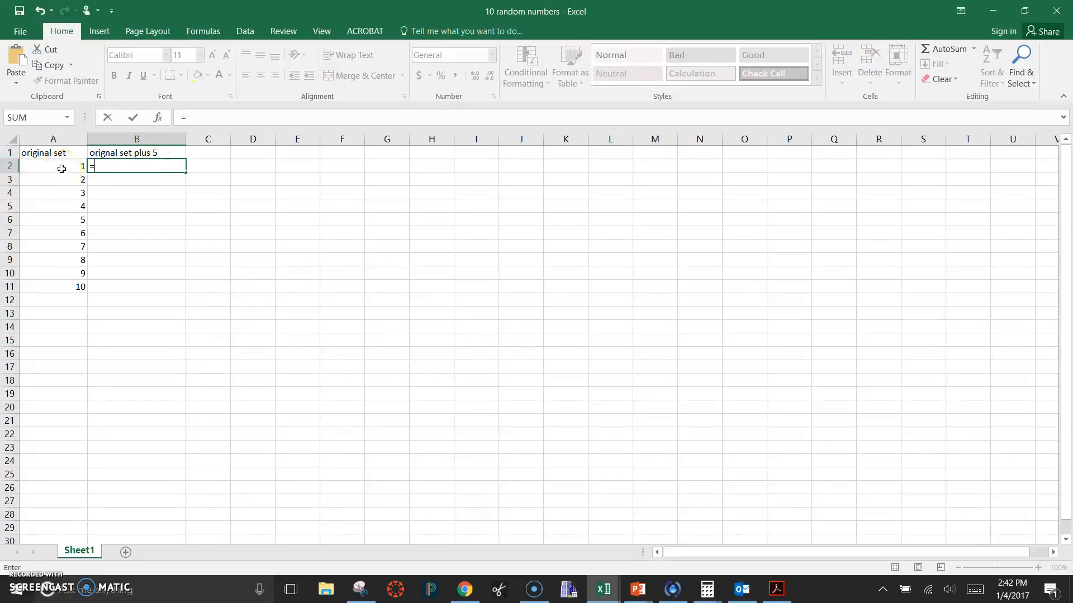
left_click(62, 169)
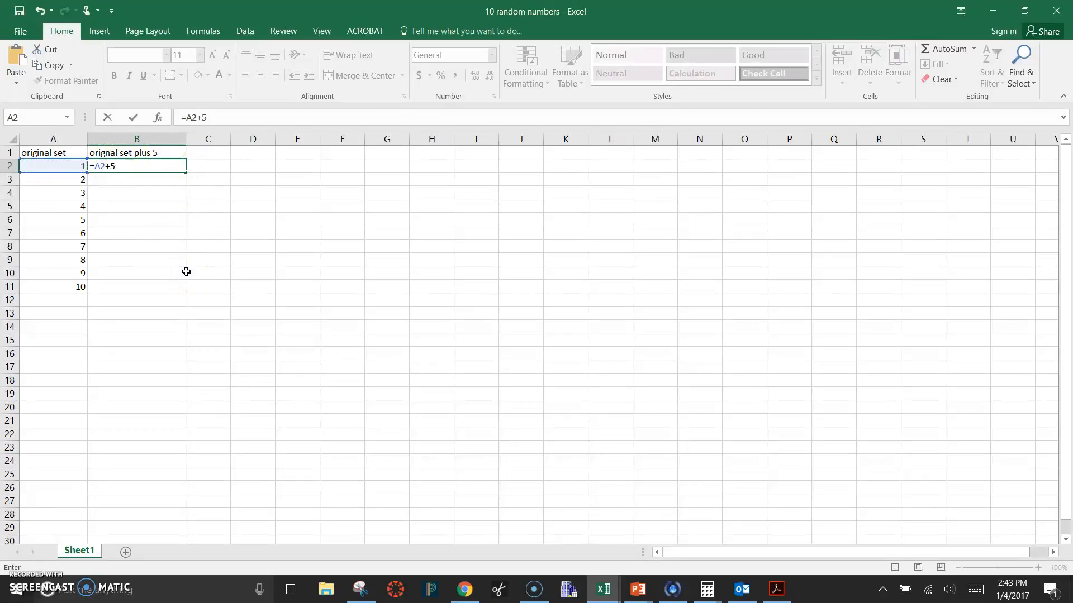
key("Return")
Fill the formula from B2 down through B11, alongside the existing numbers
left_click(175, 166)
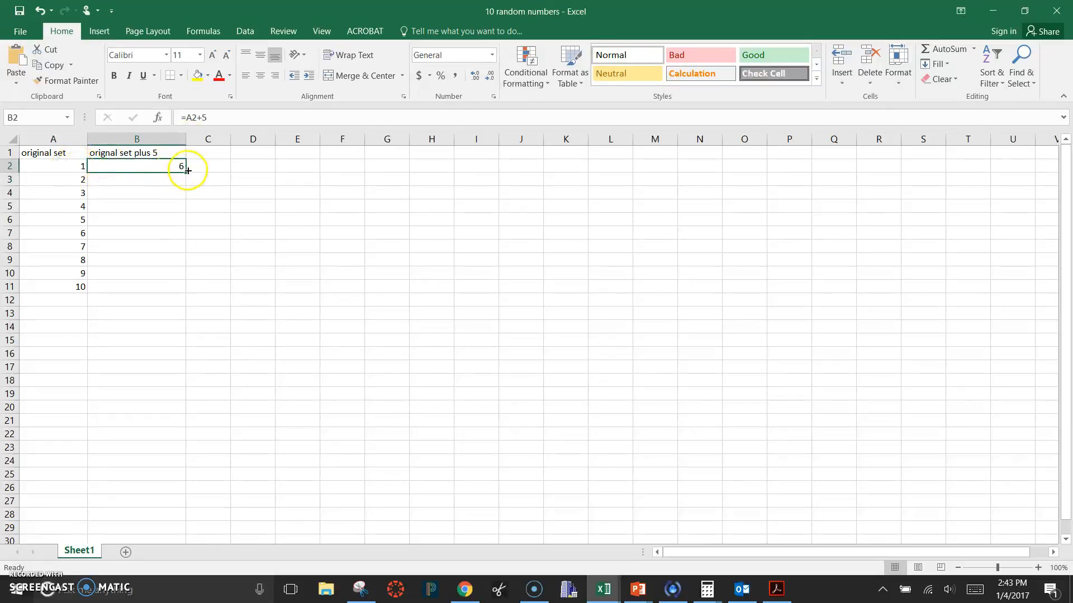
left_click(171, 222)
left_click(158, 283)
left_click(180, 167)
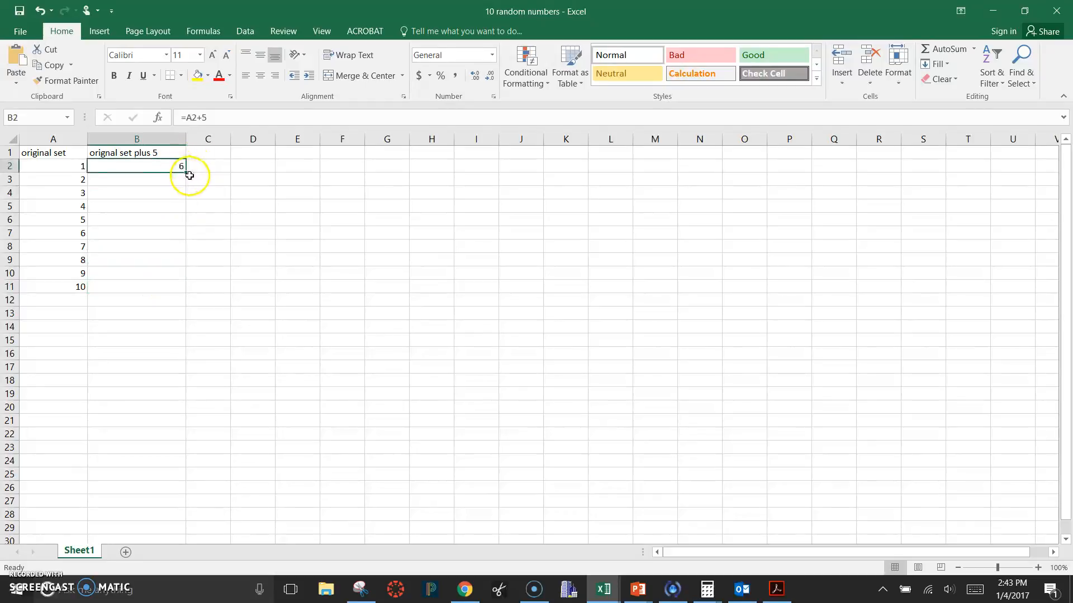
left_click_drag(185, 172, 177, 288)
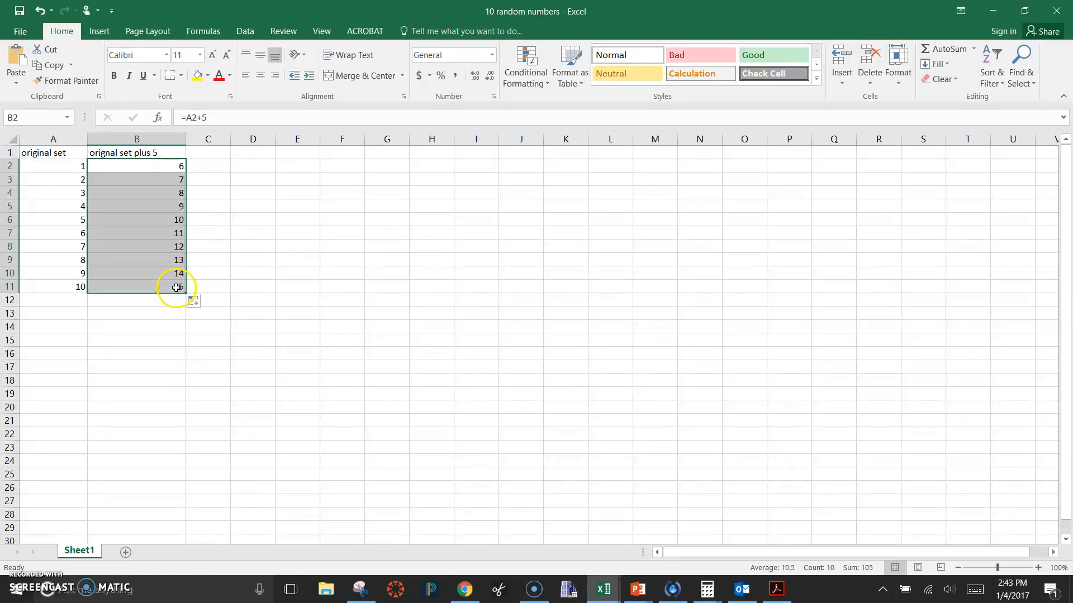
left_click(194, 364)
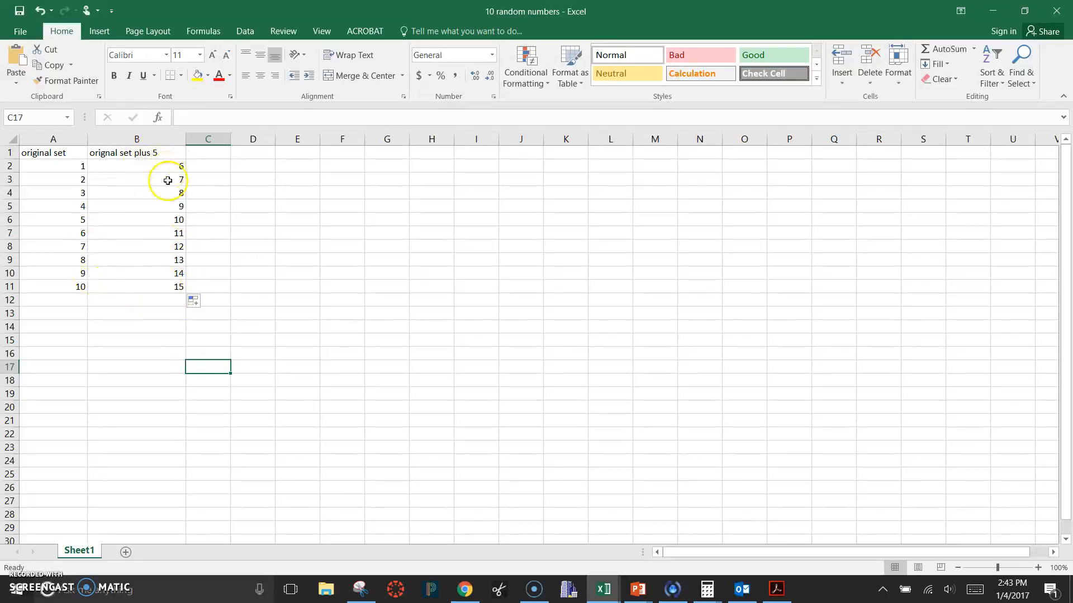
Extend the number series in column A down to cell A25 so that it runs from 1 to 24
left_click(80, 283)
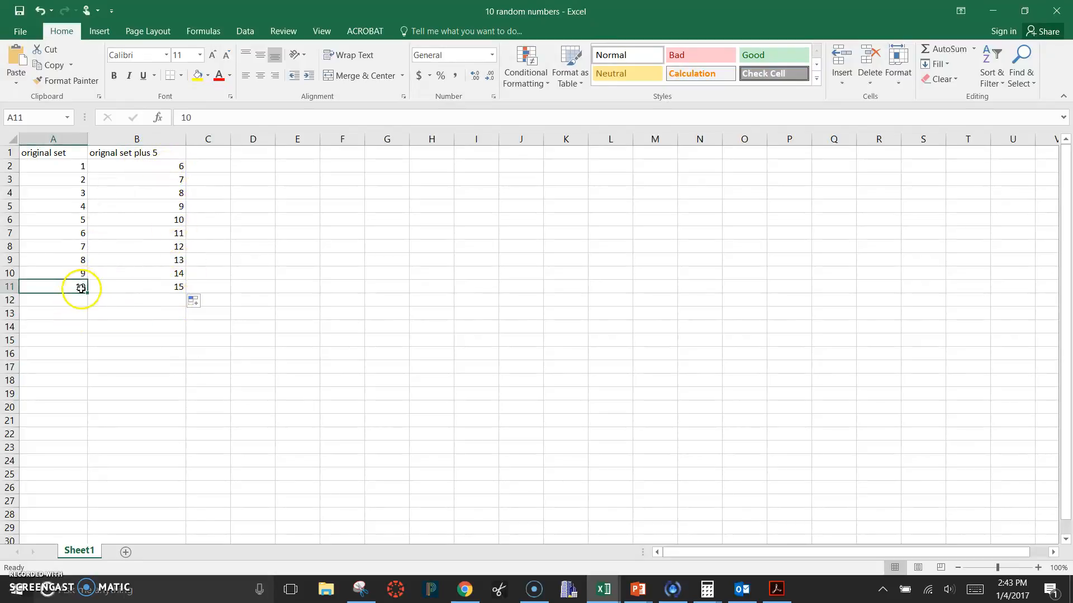
left_click_drag(87, 167, 79, 287)
left_click(83, 289)
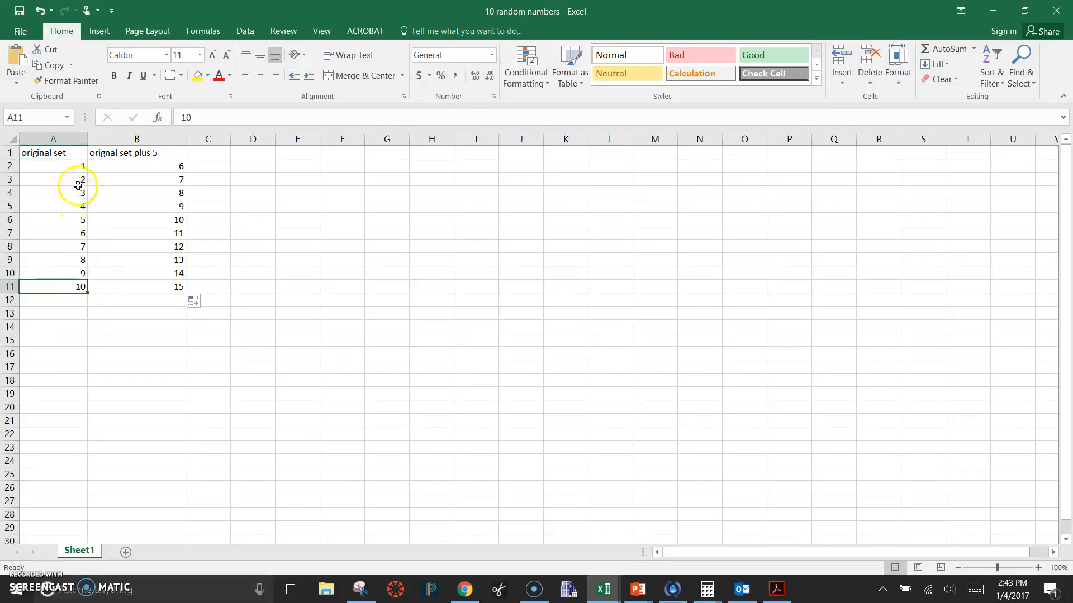
left_click_drag(71, 164, 81, 482)
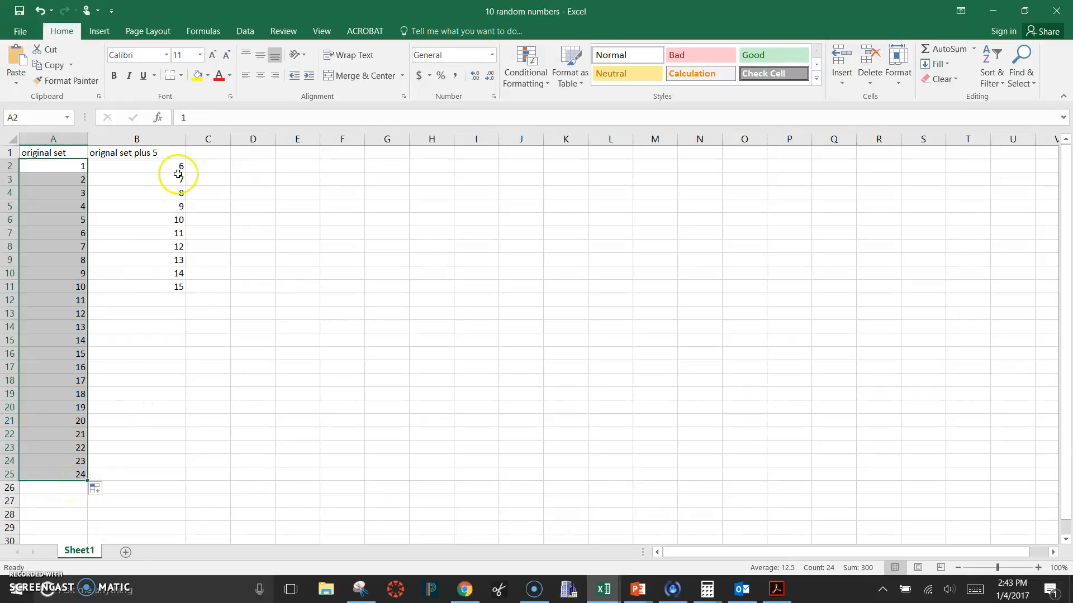
Fill the plus-5 formula in column B down to cell B25 to match the extended series
left_click_drag(180, 168, 186, 478)
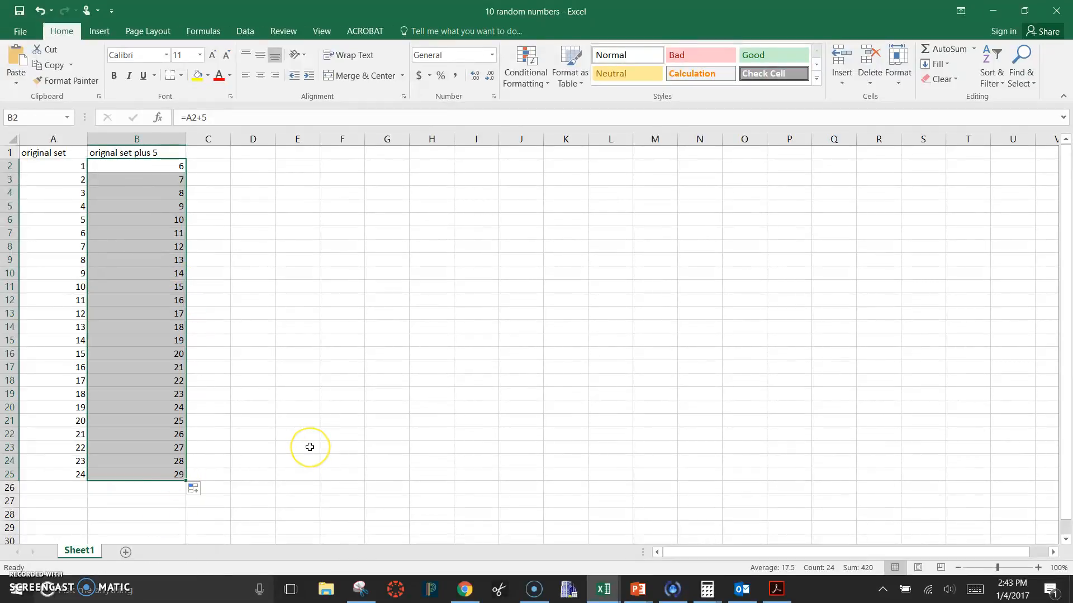
right_click(310, 447)
key("Escape")
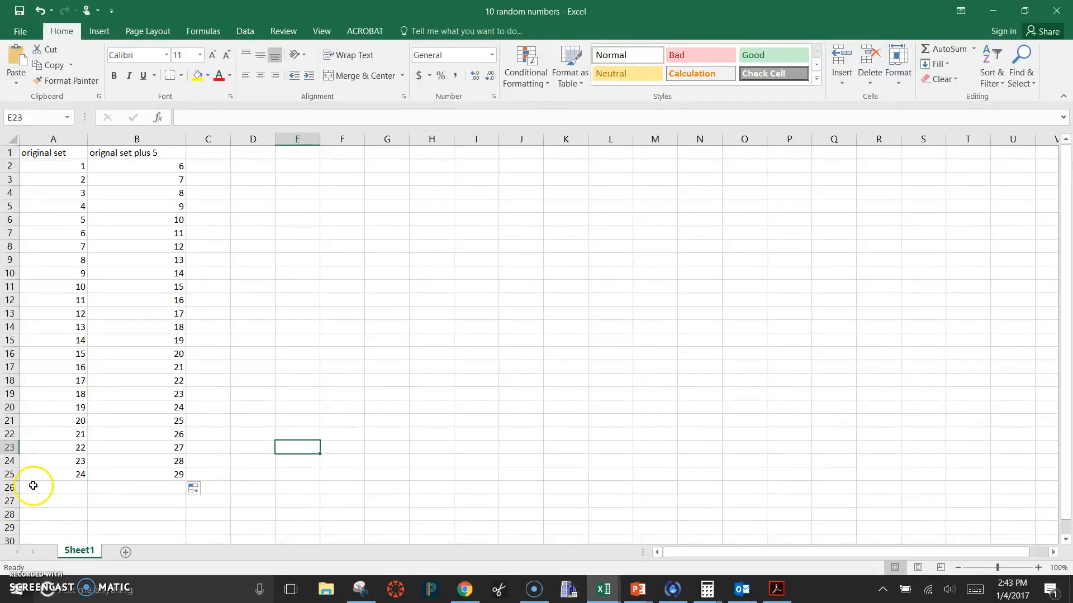
Insert a blank column before the "original set" column
left_click(61, 136)
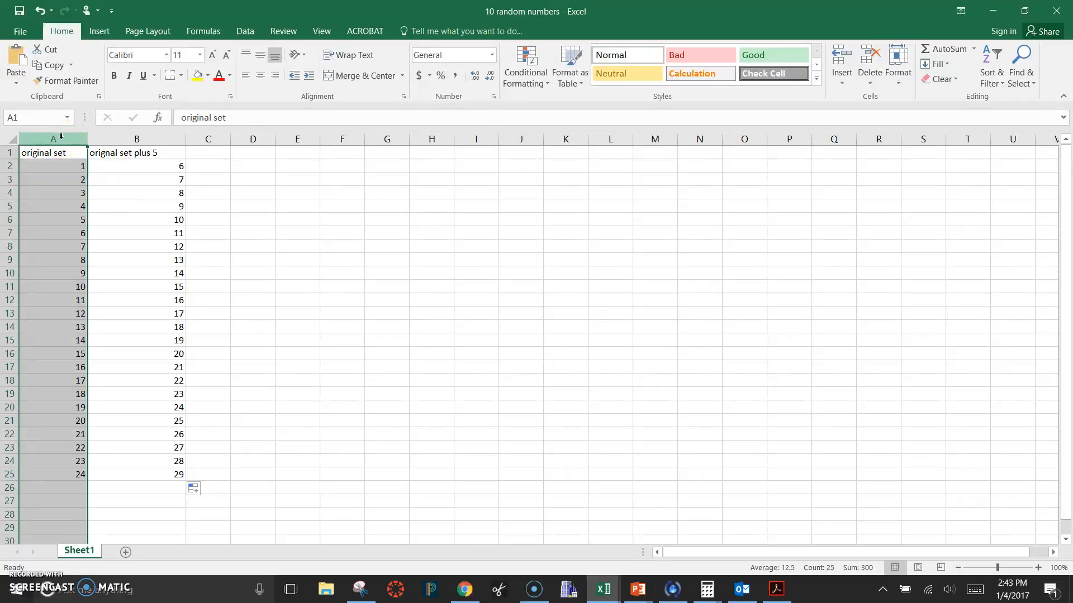
right_click(62, 140)
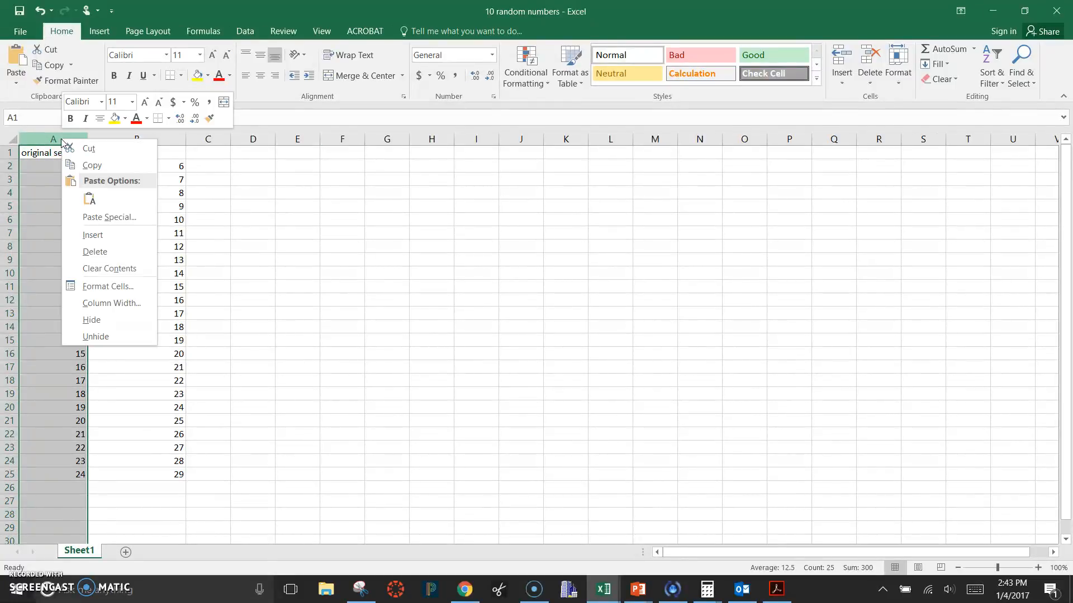
left_click(93, 235)
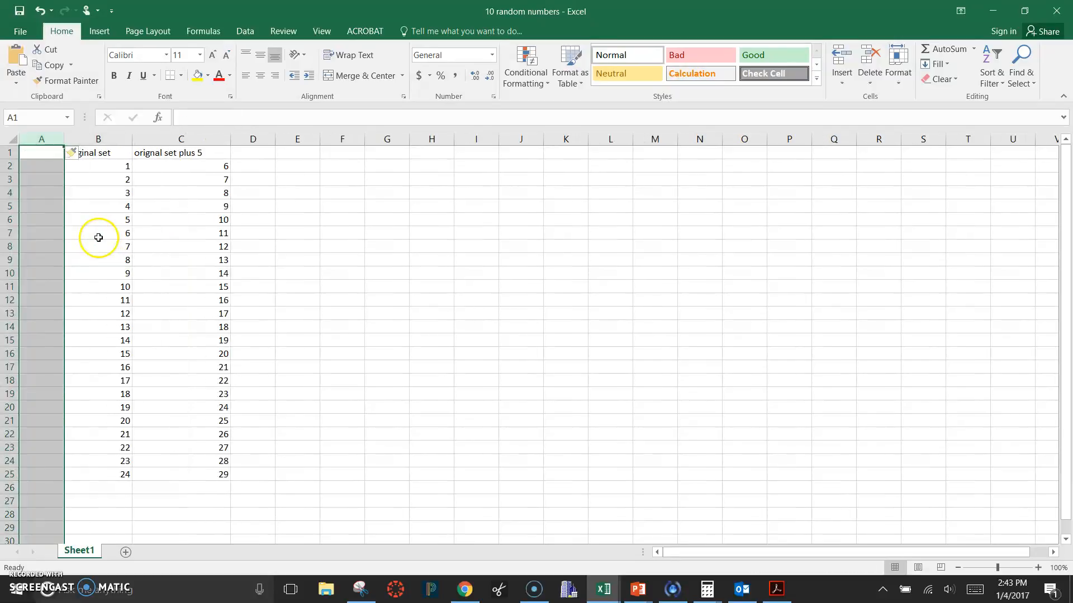
left_click(385, 193)
left_click(301, 367)
left_click(307, 382)
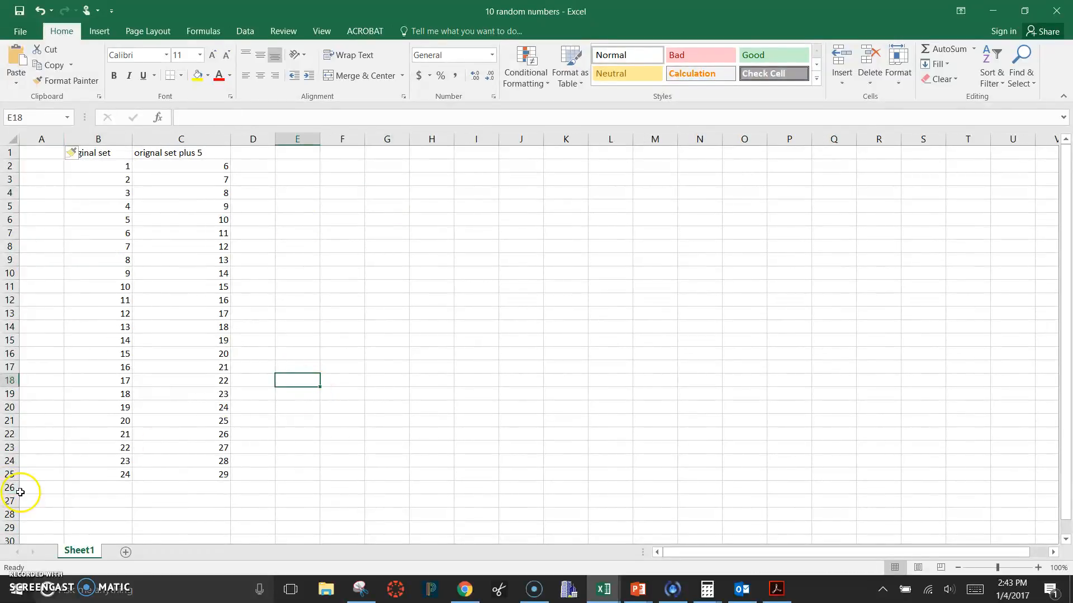
Enter the label "Total" in cell A26, on the row below the data
left_click(35, 487)
type("T")
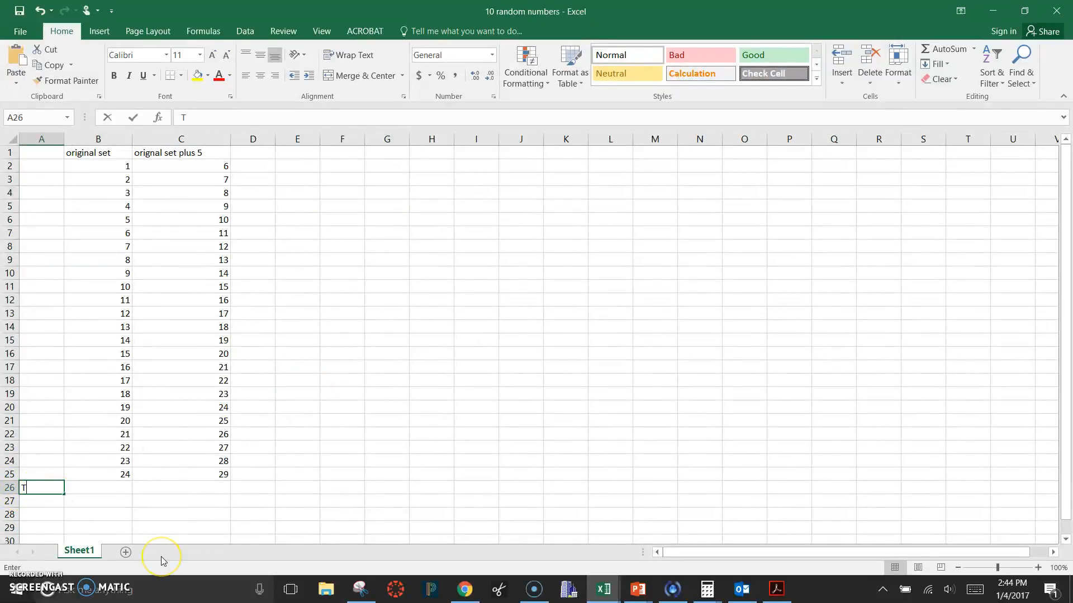
type("otal")
key("ctrl+Return")
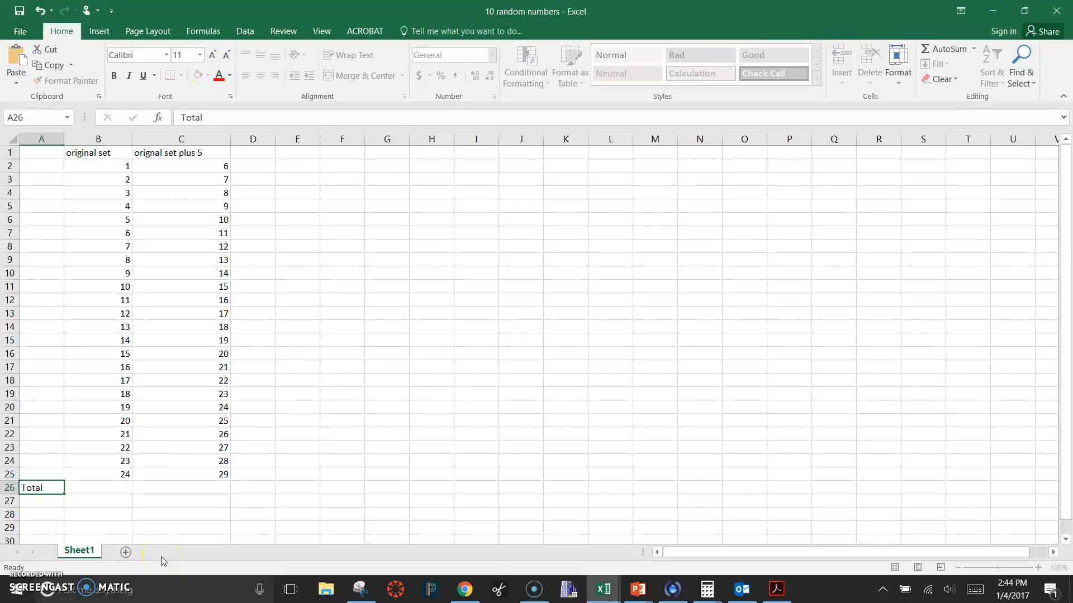
Enter a SUM formula in cell B26 that totals the original set in B2:B25
left_click(108, 488)
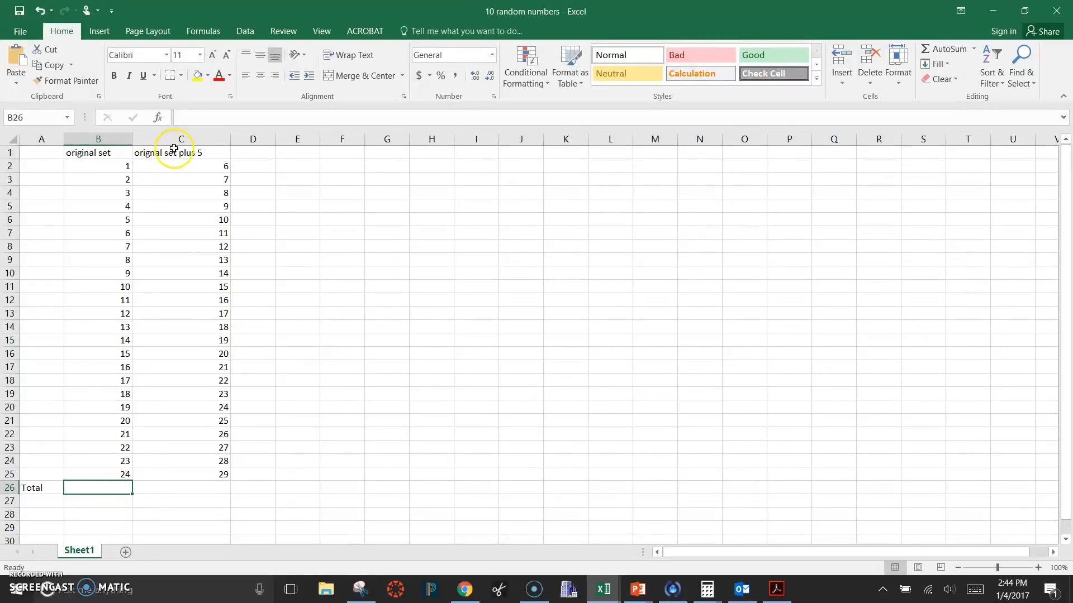
type("=")
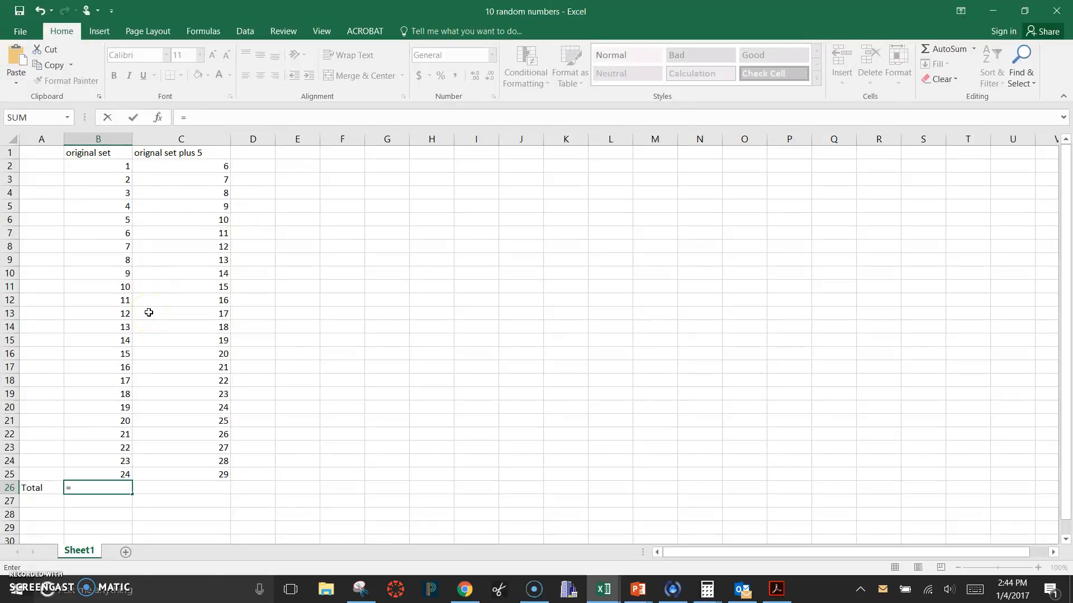
type("sum")
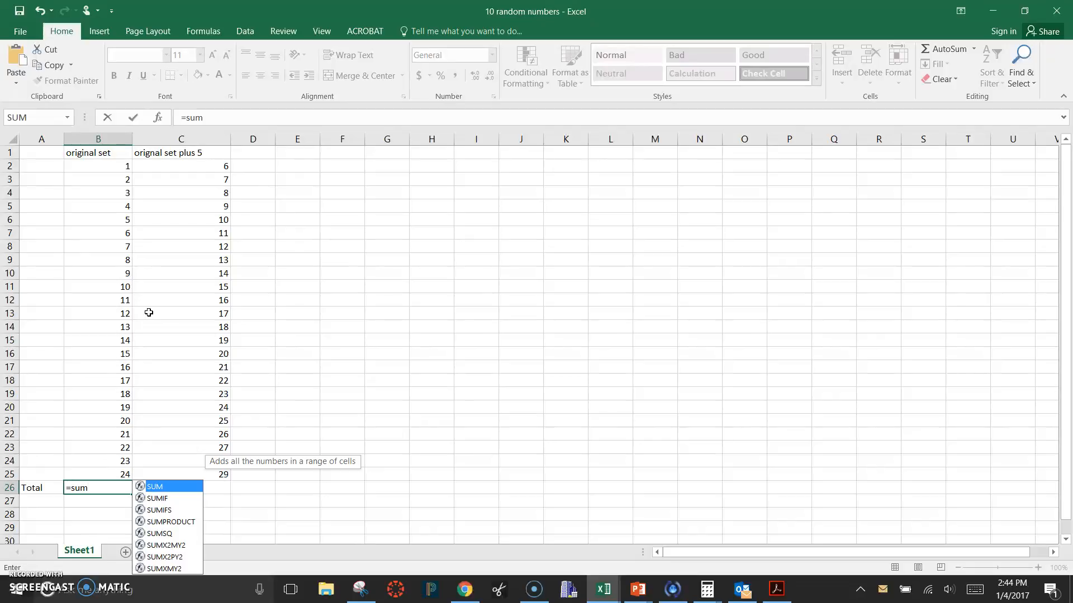
type("(")
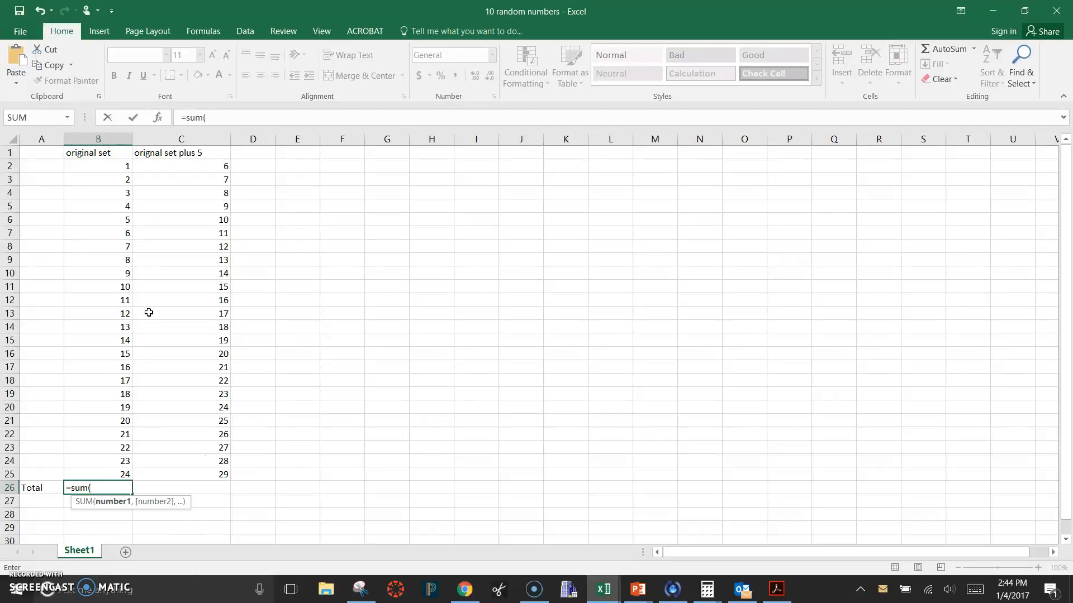
left_click(110, 166)
left_click_drag(111, 166, 116, 468)
type(")")
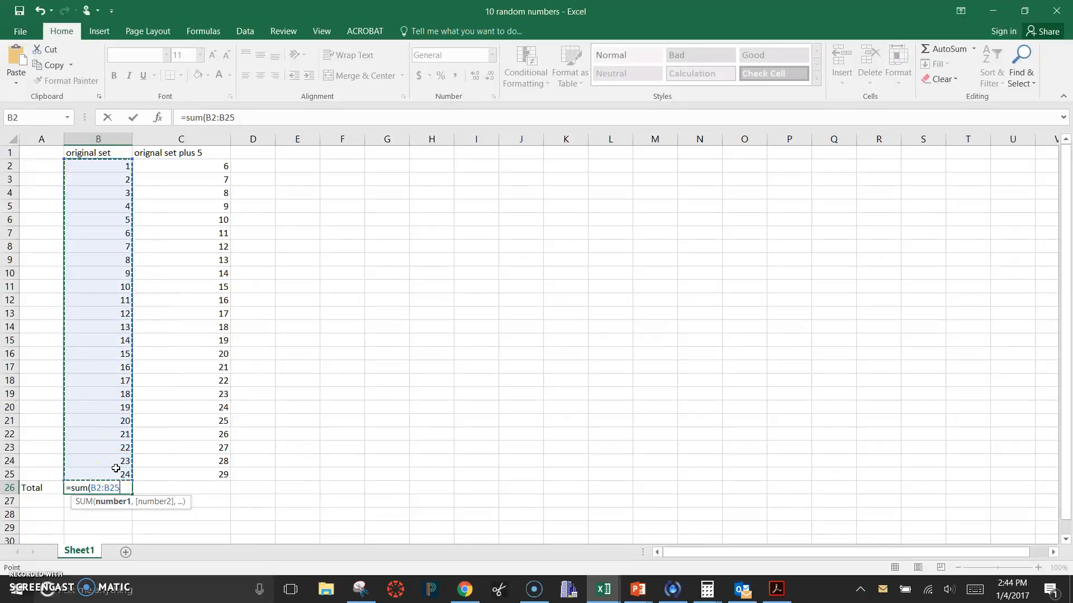
key("Return")
Fill the total formula from B26 across to C26 and check the range it references
left_click(124, 484)
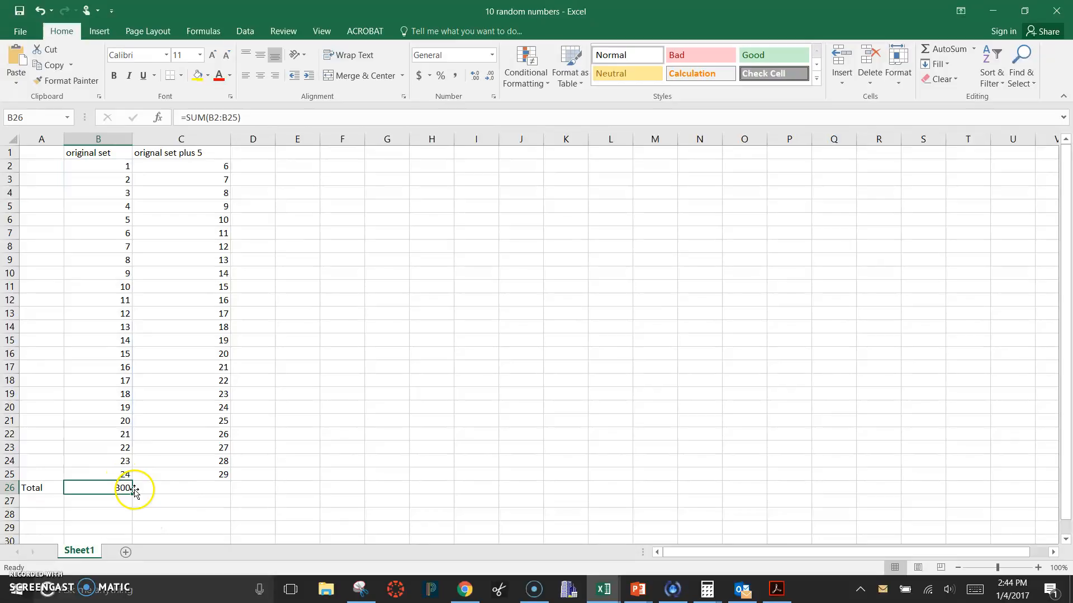
left_click_drag(133, 494, 223, 494)
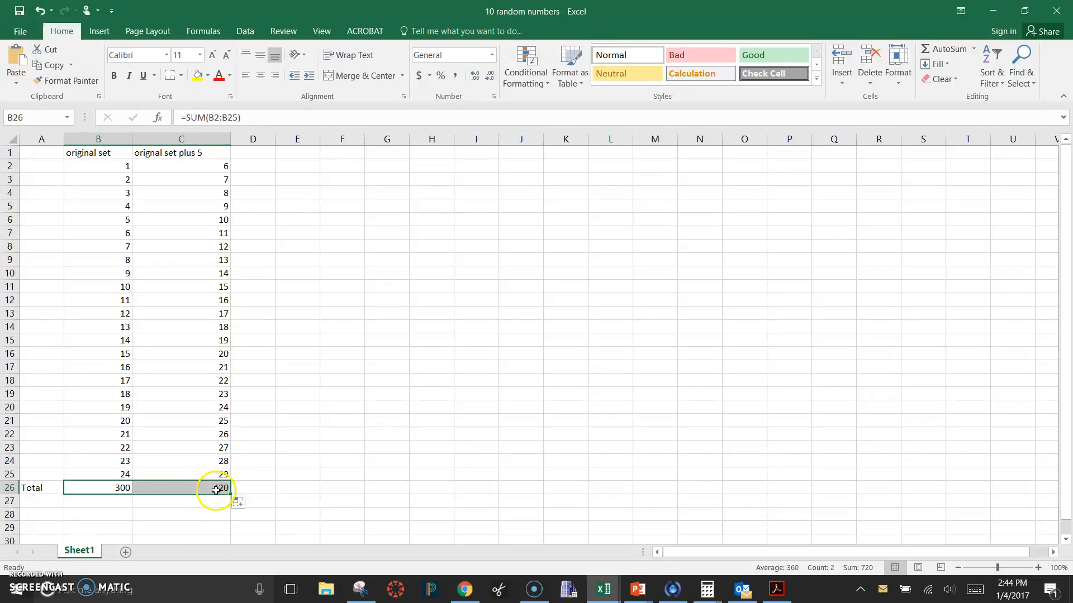
double_click(217, 490)
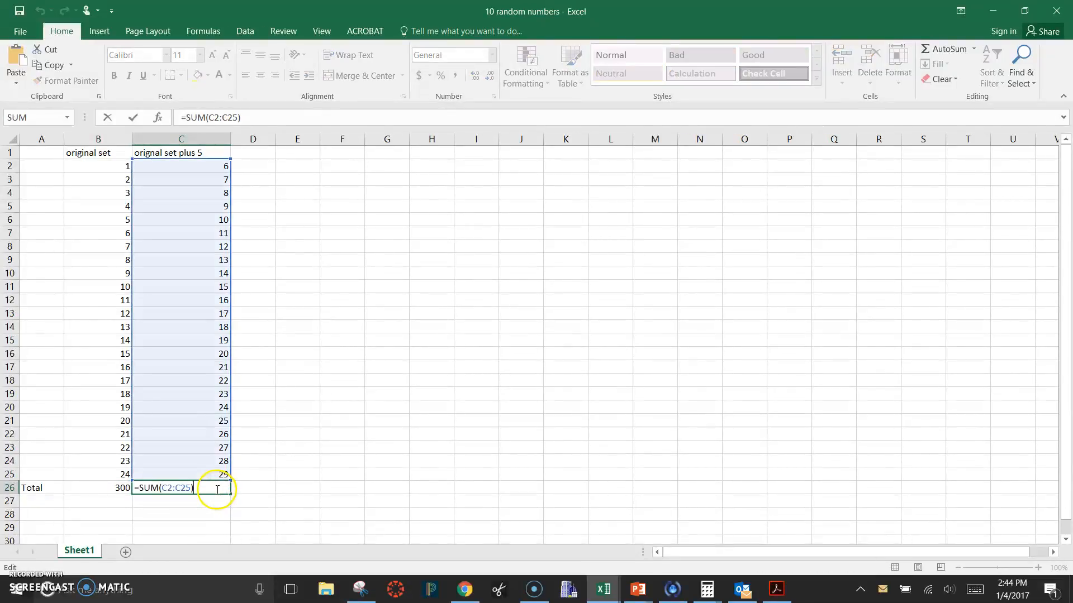
left_click(292, 457)
left_click(191, 494)
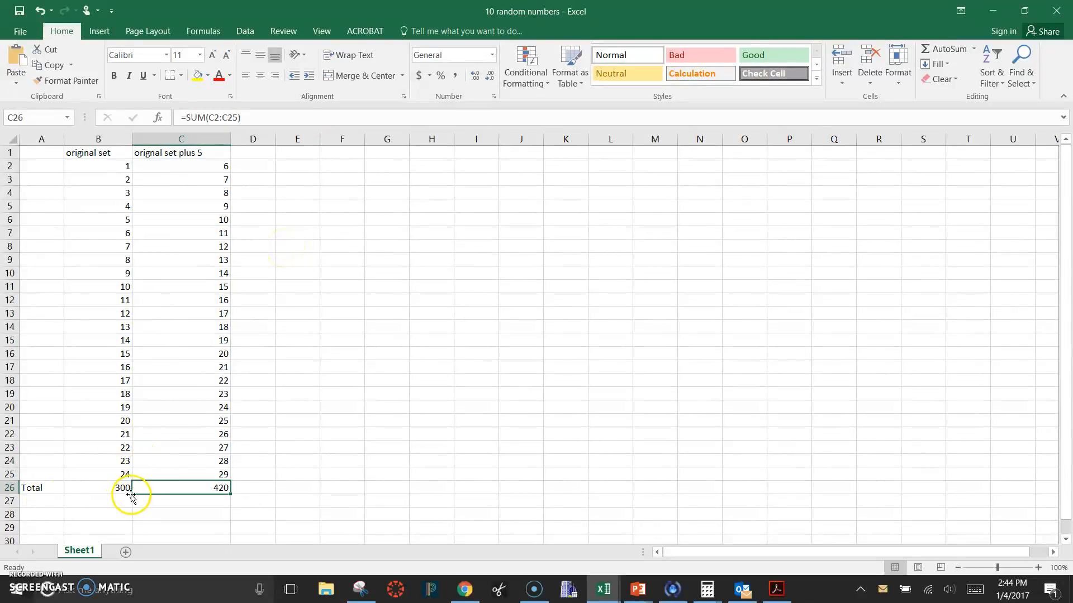
left_click(116, 486)
left_click(206, 487)
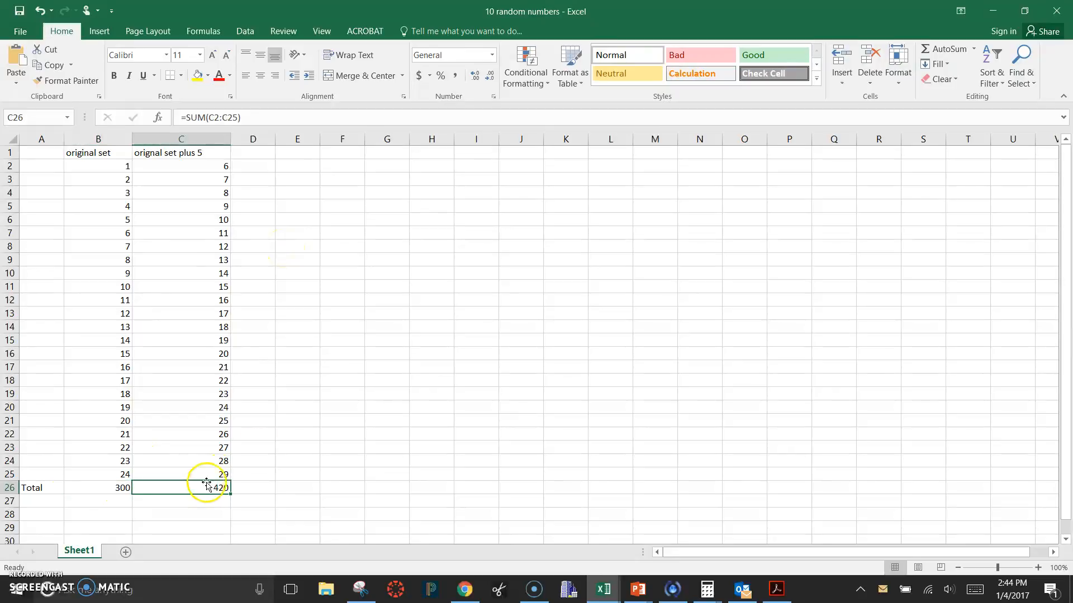
left_click(401, 354)
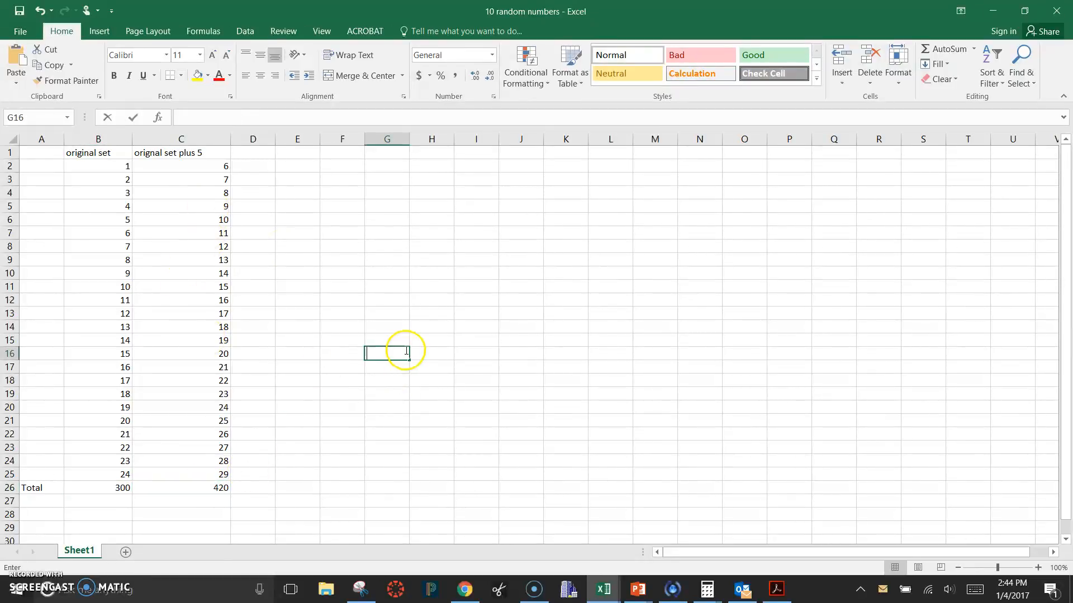
left_click(393, 205)
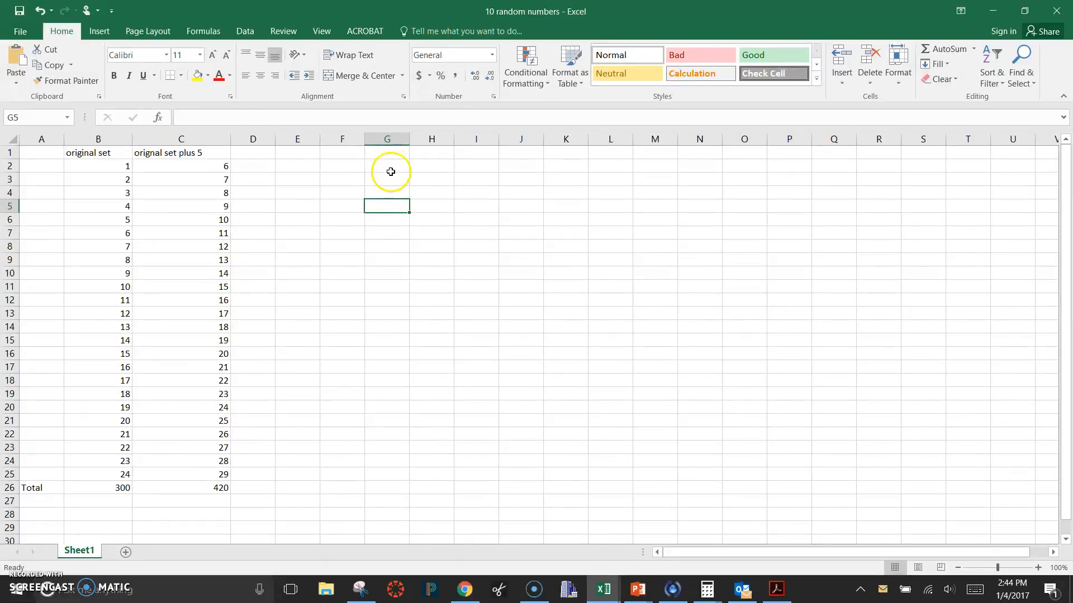
Enter the label "Average" in cell A27, below the Total label
left_click(42, 500)
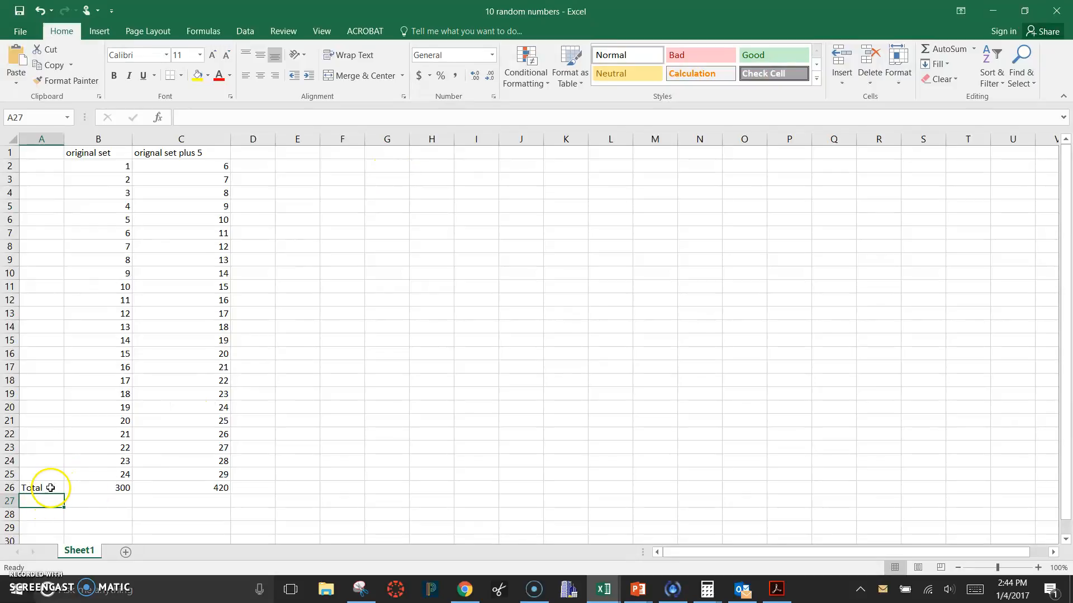
type("Average")
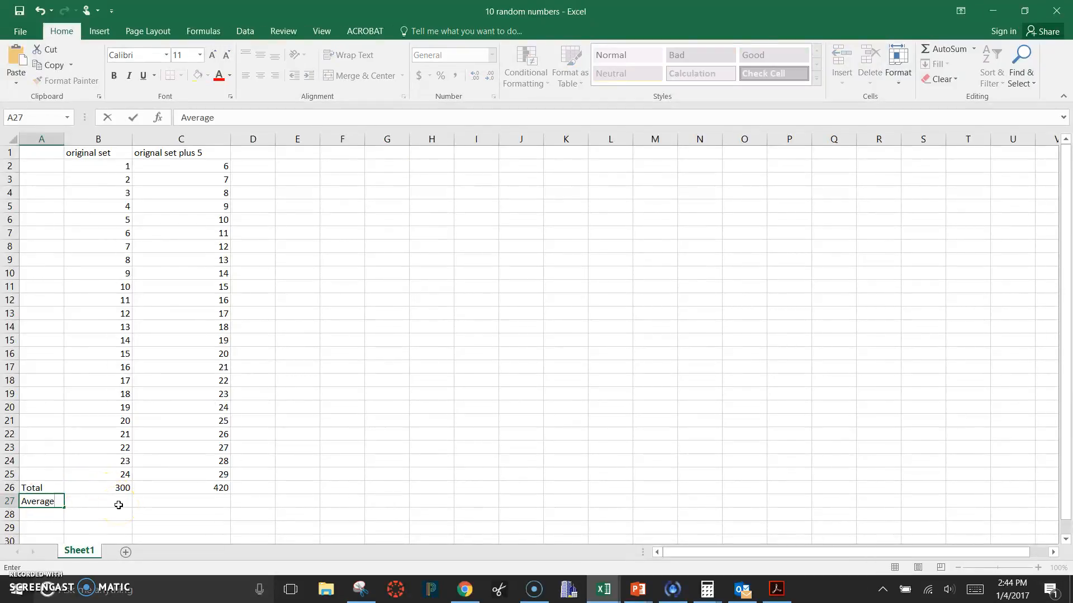
key("Return")
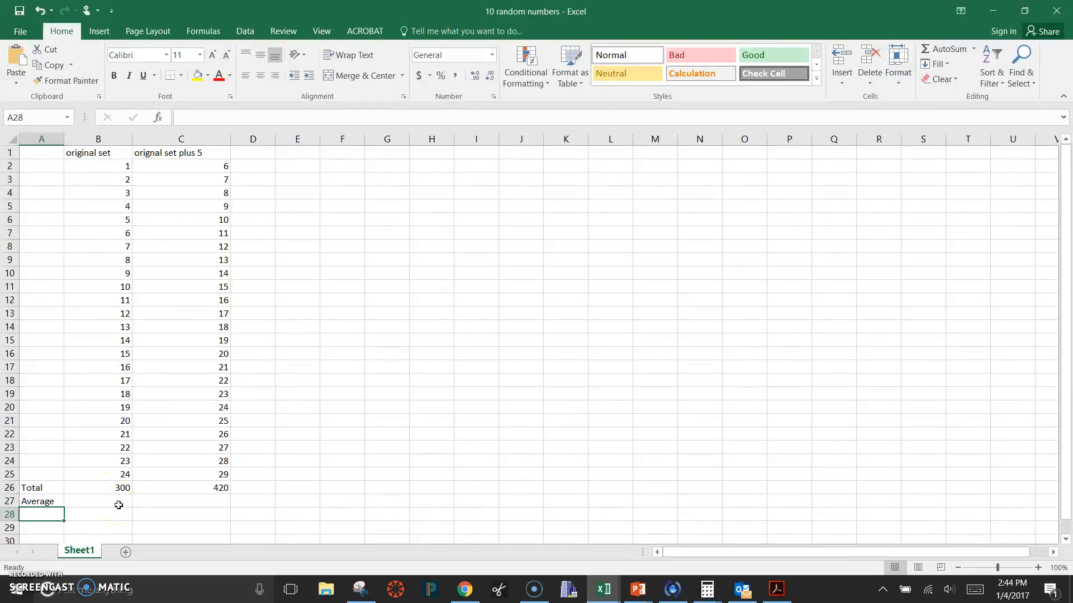
Enter an AVERAGE formula in cell B27 covering the original set in B2:B25
left_click(112, 501)
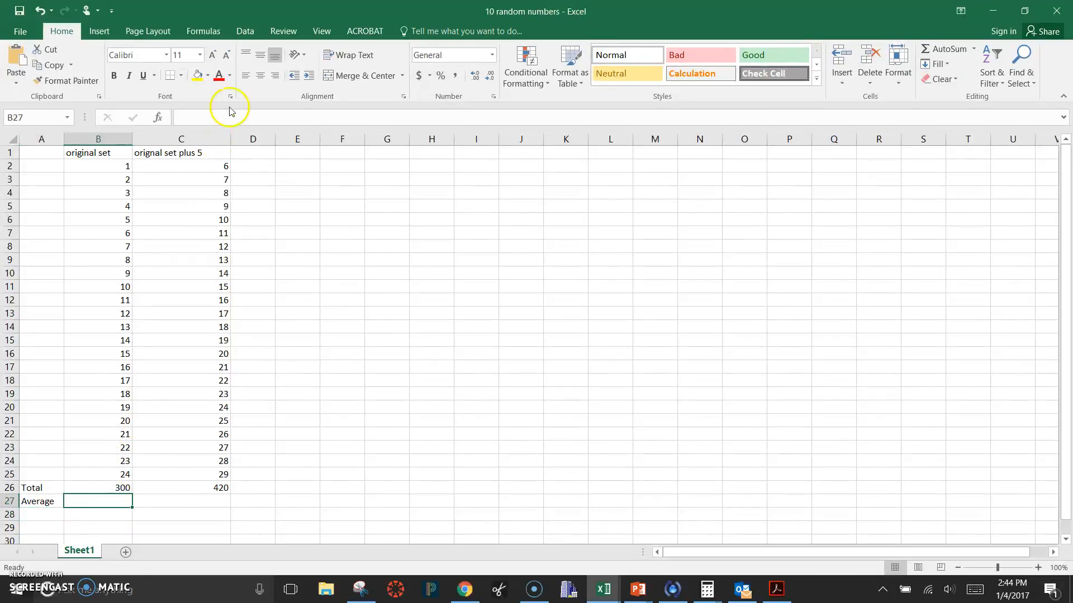
type("=av")
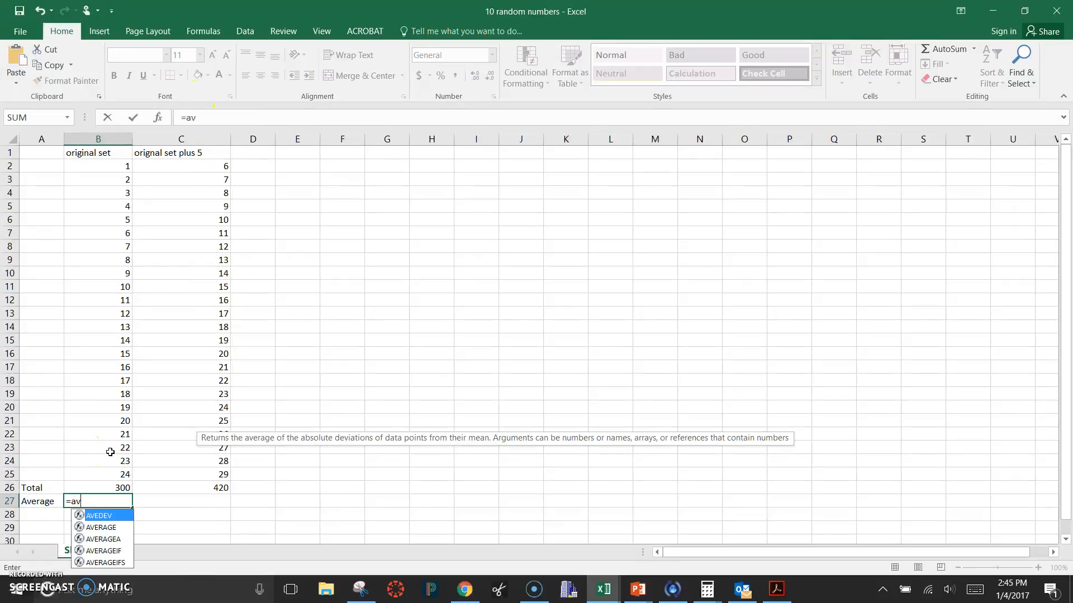
type("erage")
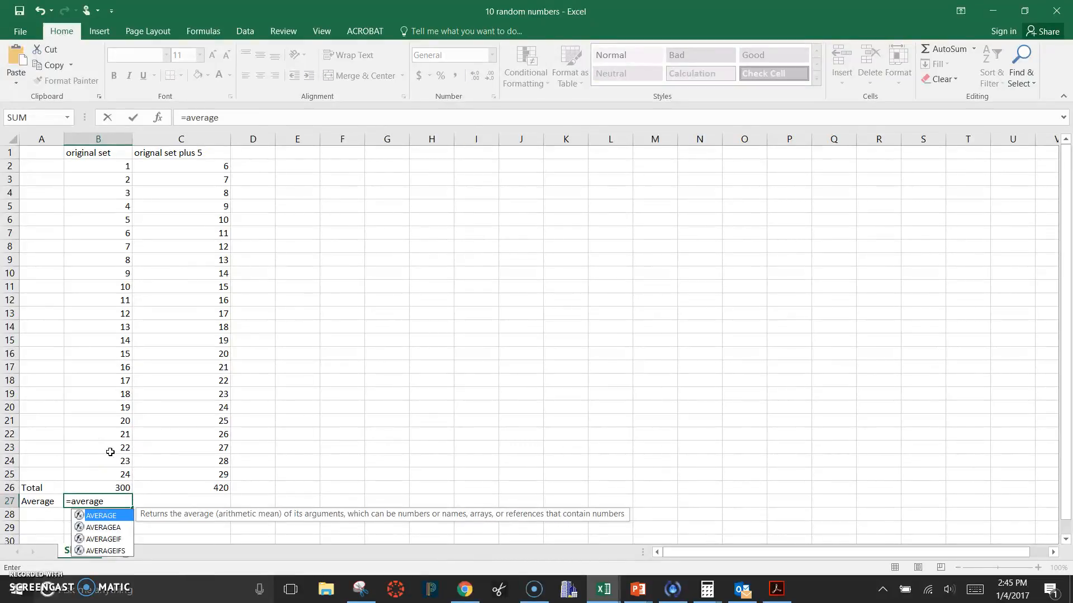
type("(")
left_click_drag(116, 167, 127, 474)
type(")")
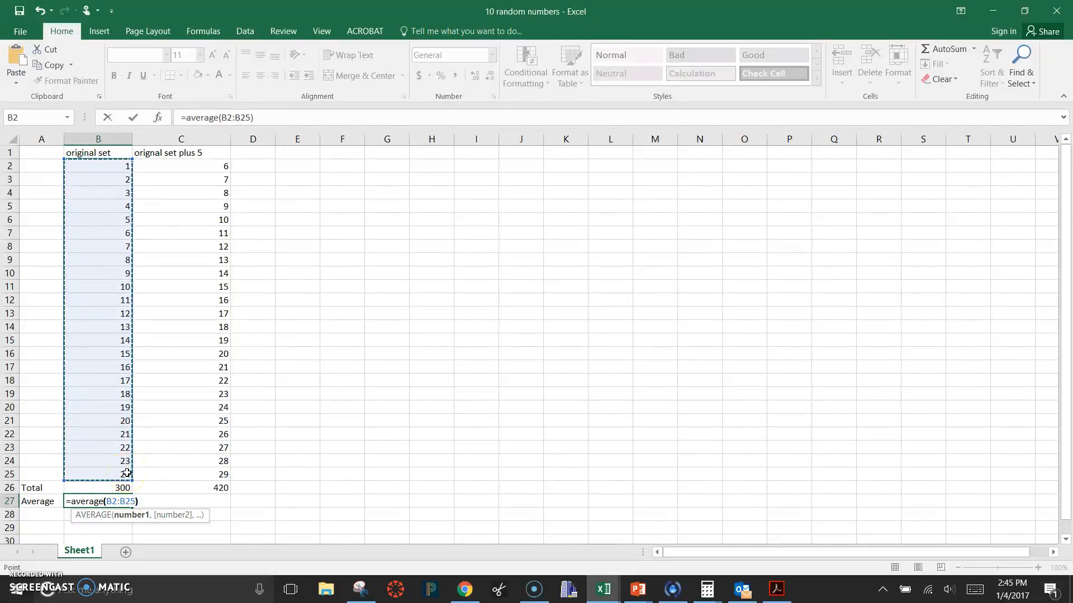
key("Return")
Fill the average formula from B27 across to C27 for the plus-5 column
left_click(123, 494)
left_click(120, 502)
left_click_drag(134, 509, 216, 507)
left_click(325, 462)
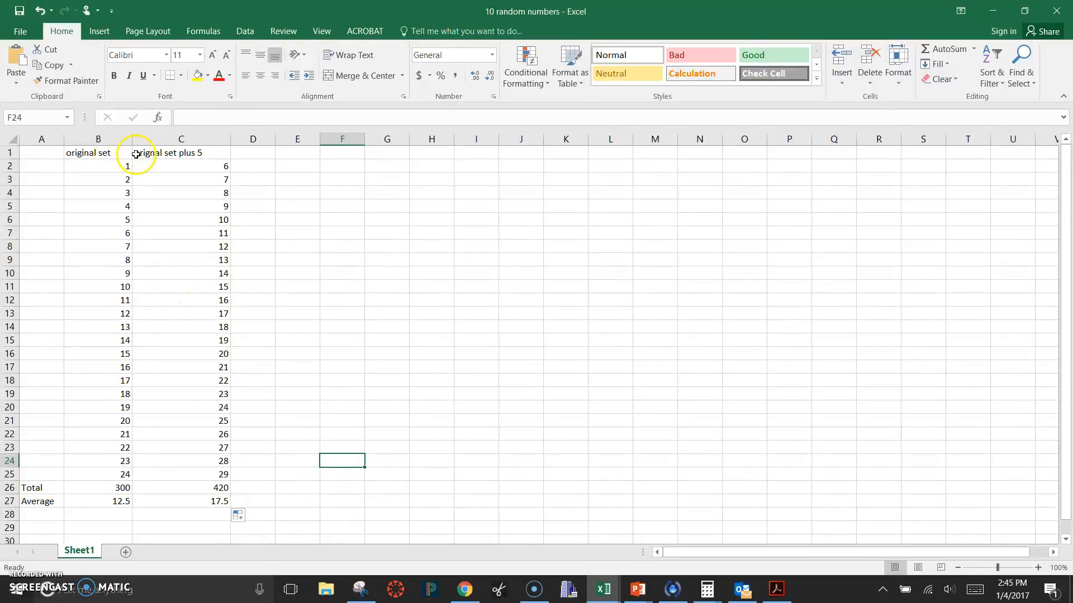
left_click(470, 313)
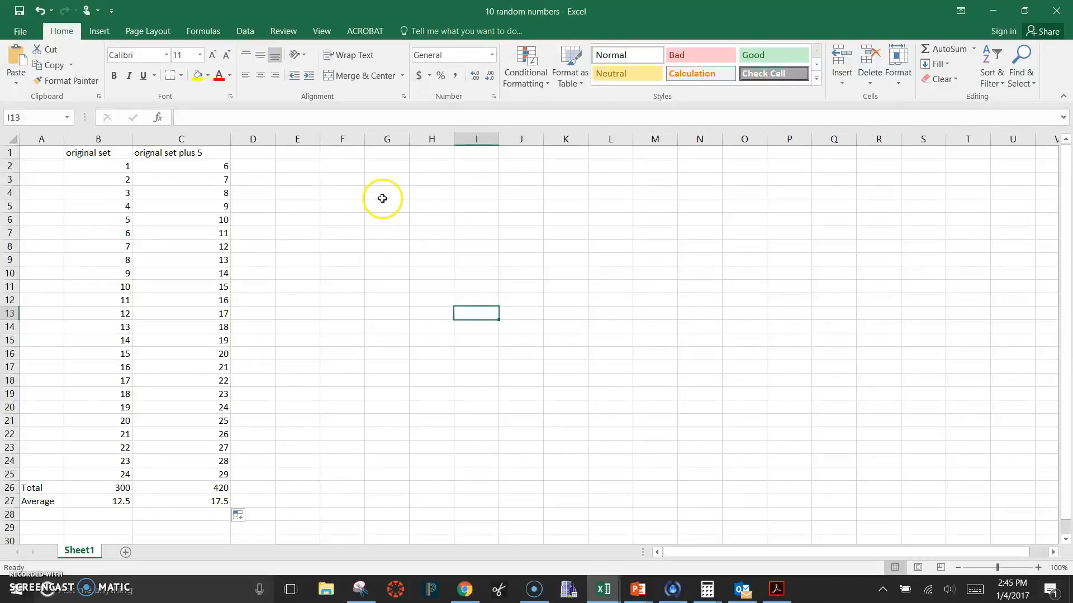
Enter the formula =B4-C4 in cell F4 to subtract the plus-5 value from the original value
left_click(334, 196)
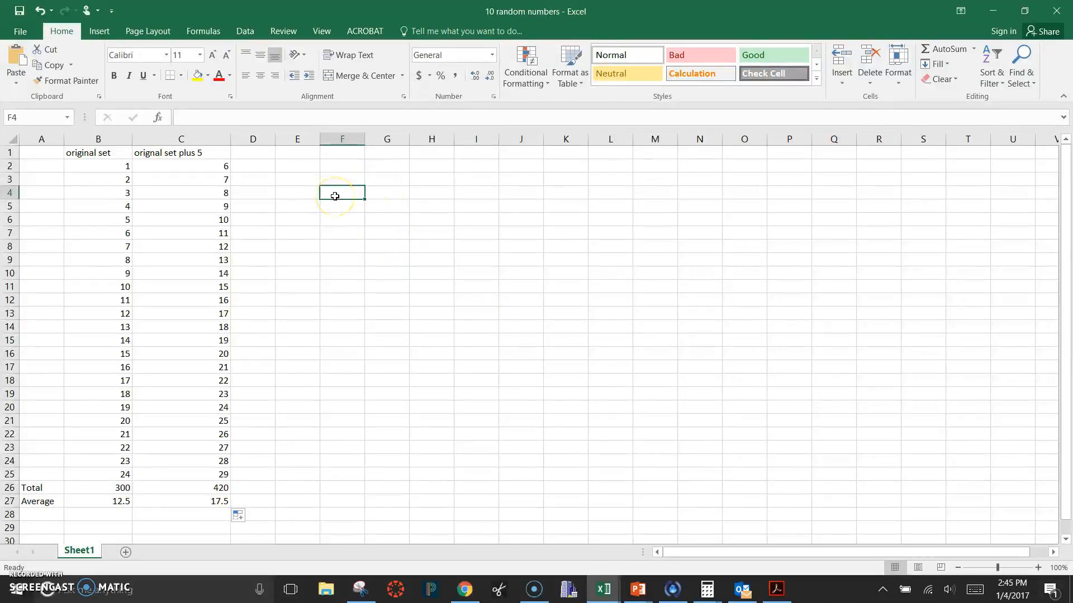
type("=")
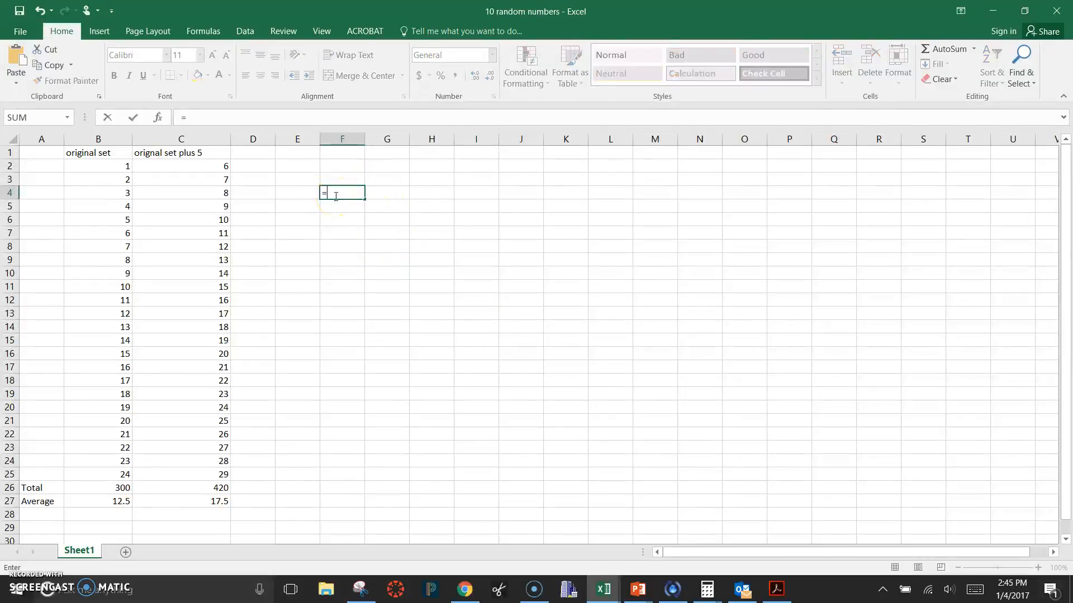
left_click(117, 193)
type("-")
left_click(219, 195)
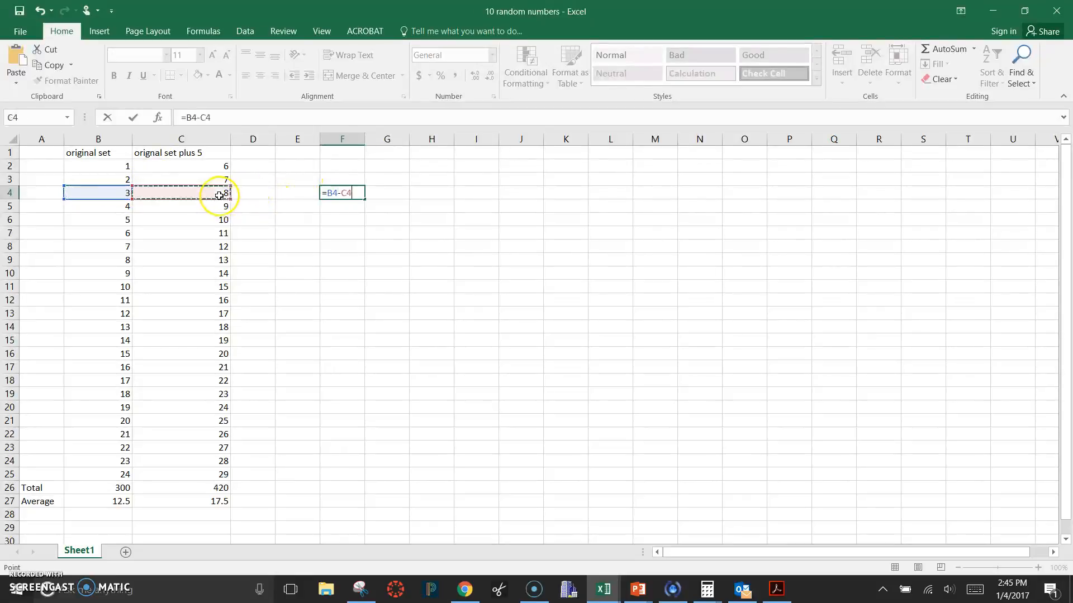
key("Return")
Clear the subtraction formula from cell F4
left_click(351, 190)
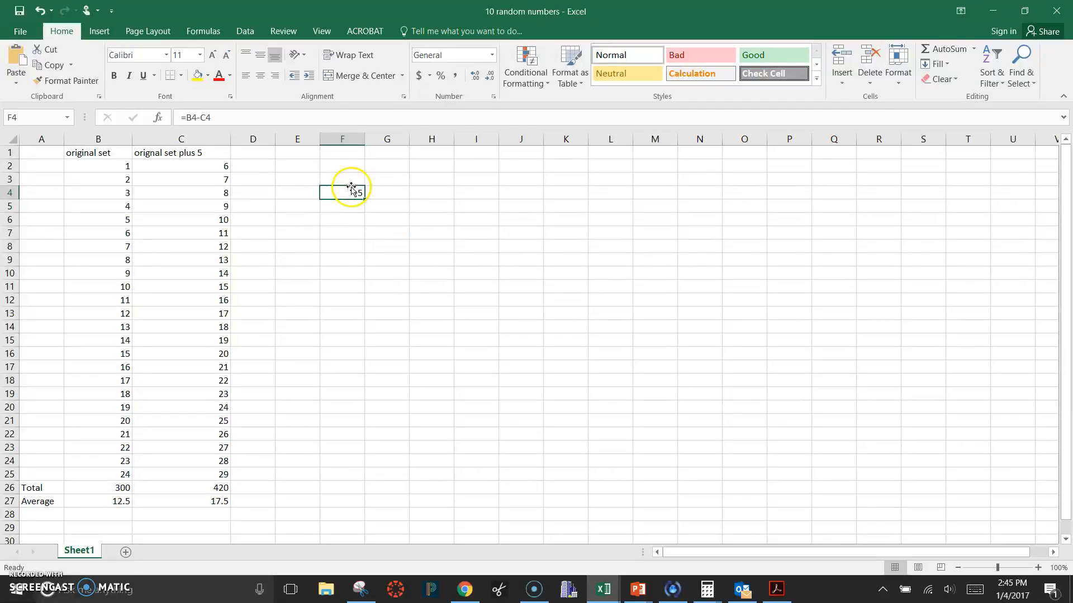
left_click_drag(219, 118, 179, 116)
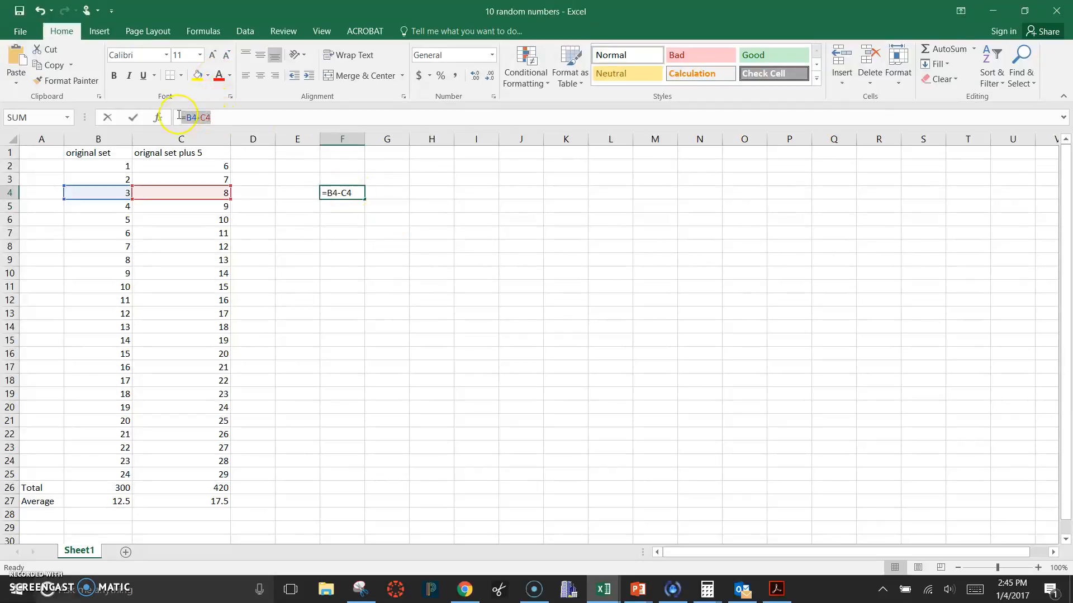
key("BackSpace")
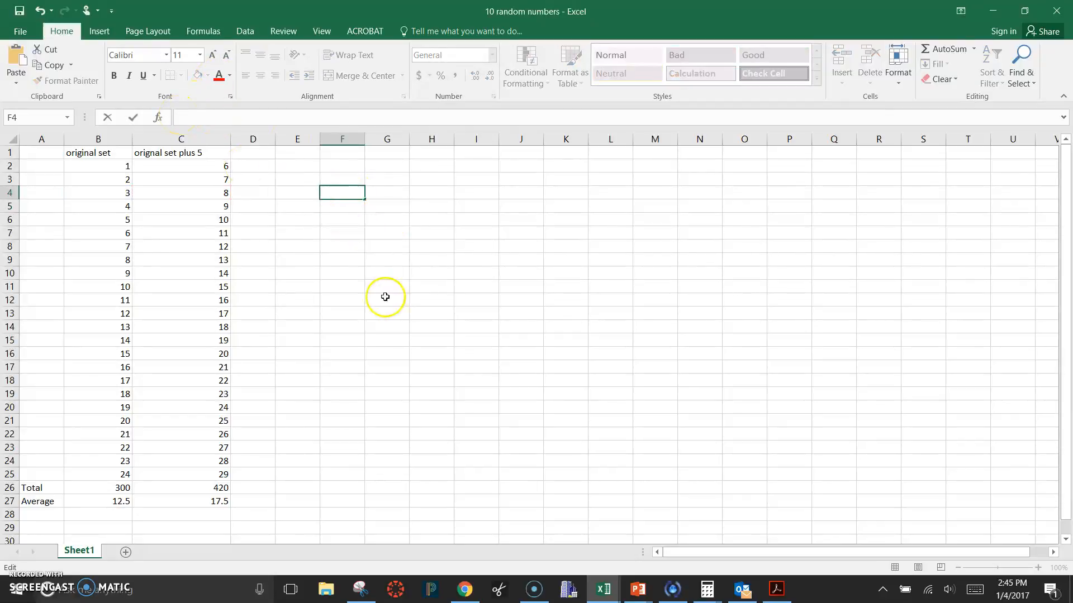
left_click(279, 287)
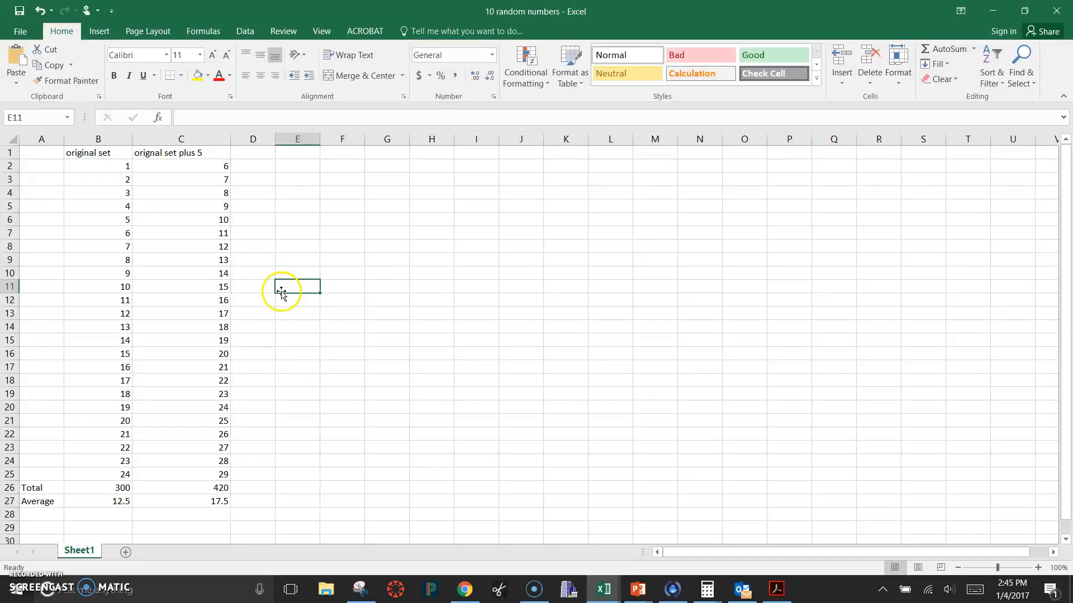
left_click(56, 514)
scroll(249, 257, "down", 5)
scroll(257, 263, "up", 5)
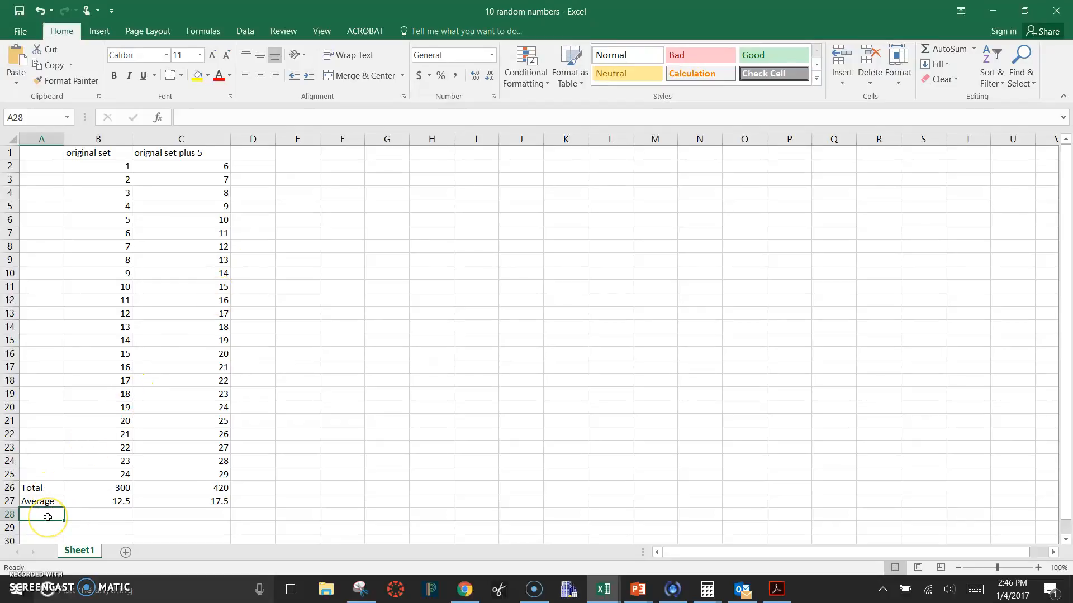
Start a formula in cell E8 and browse the suggested functions that begin with S
left_click(307, 247)
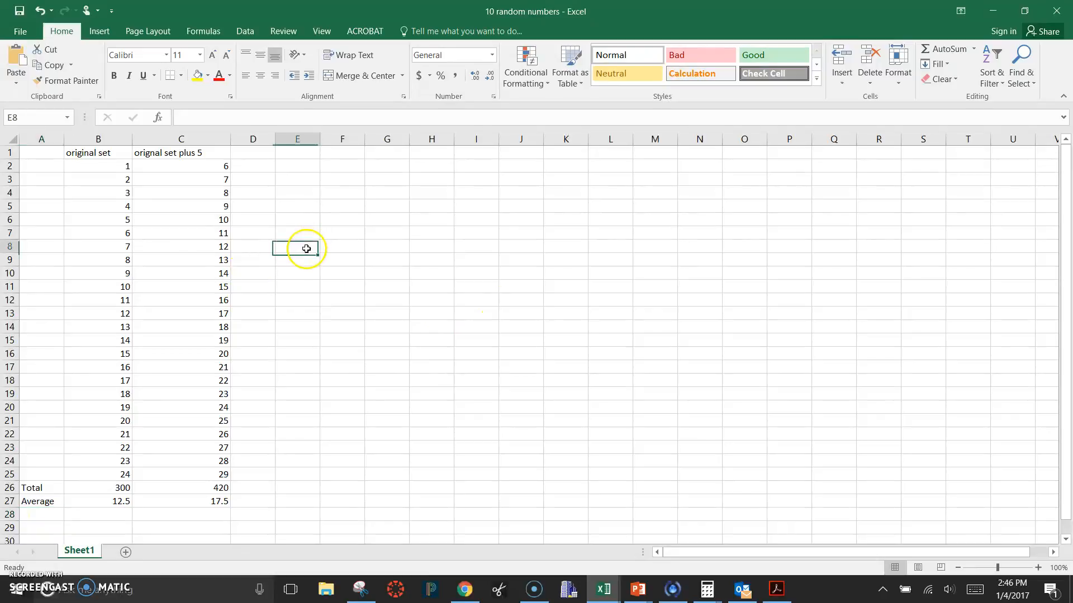
type("=")
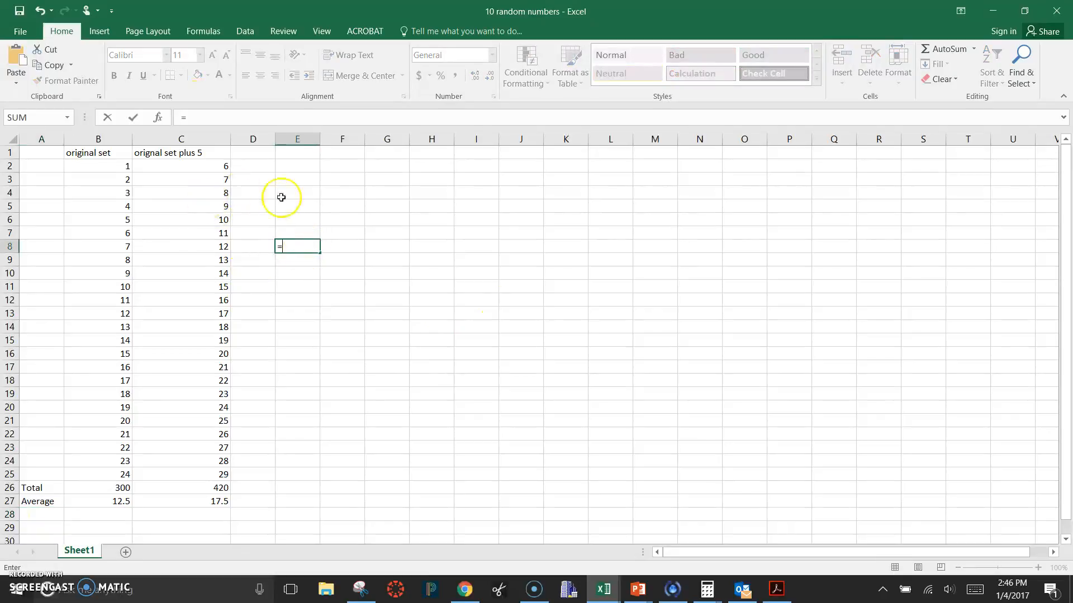
type("s")
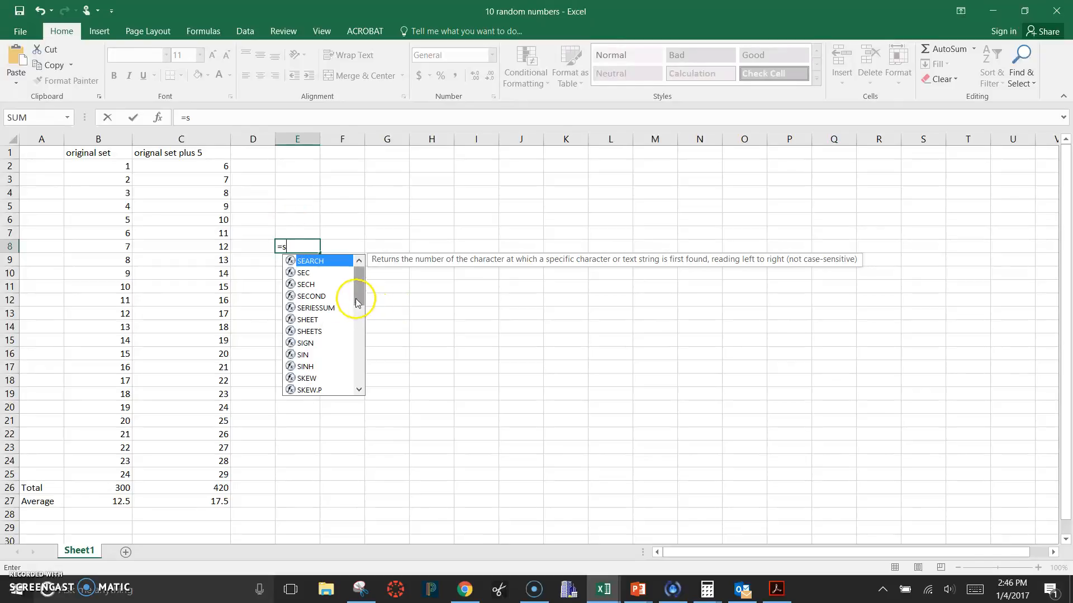
scroll(346, 295, "down", 2)
scroll(347, 295, "down", 4)
scroll(347, 295, "up", 6)
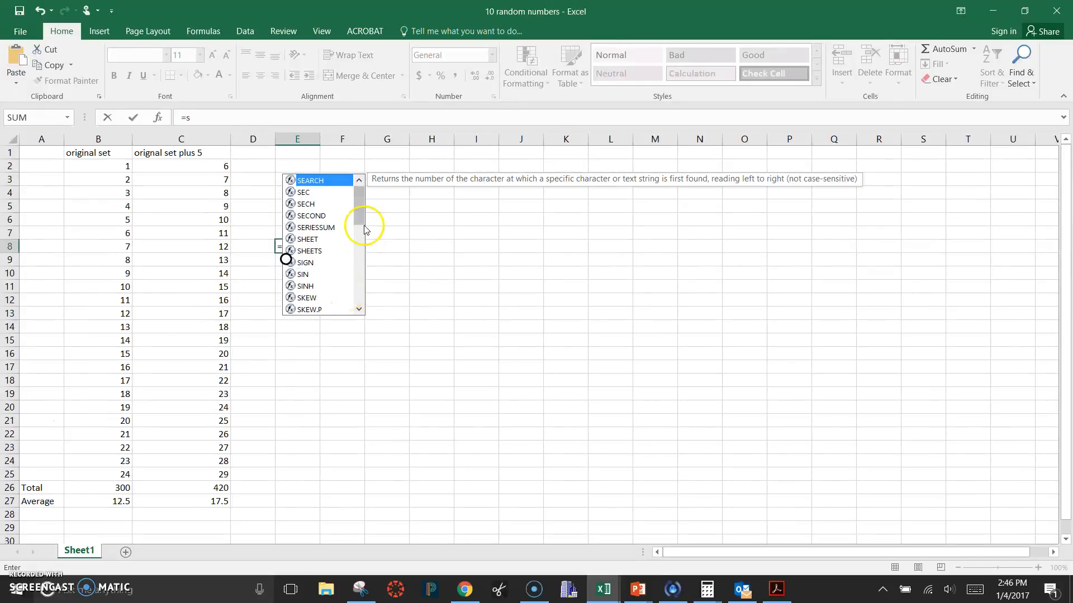
left_click_drag(360, 222, 363, 270)
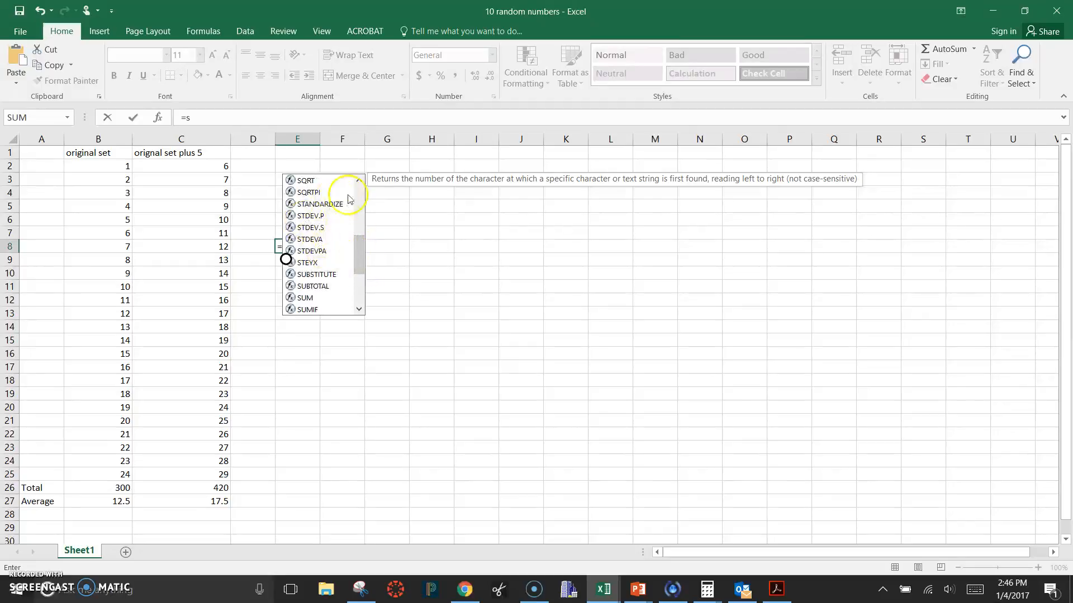
left_click_drag(357, 253, 359, 202)
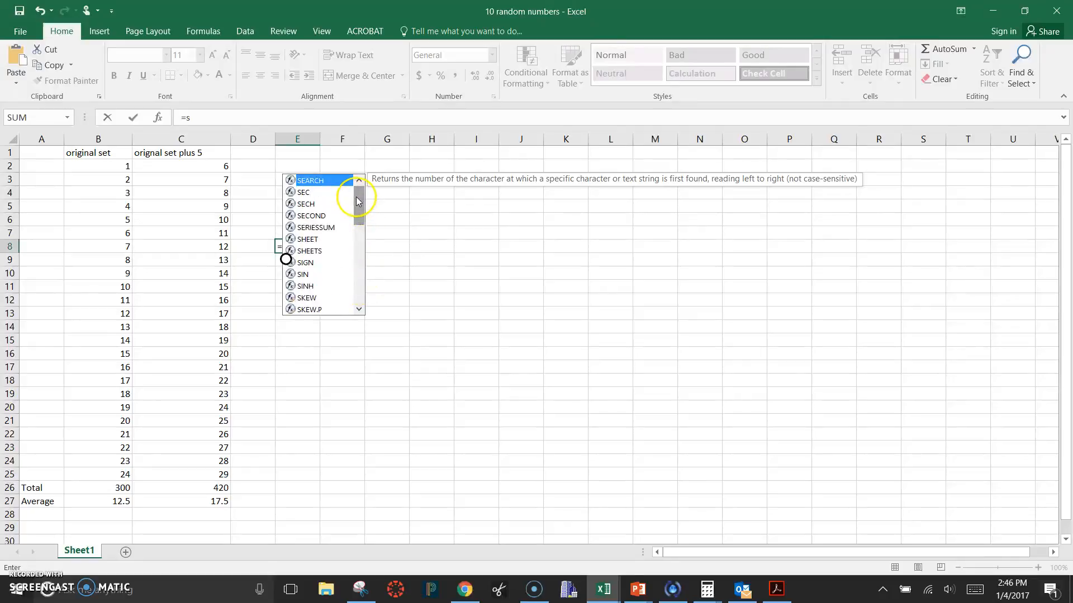
Browse the suggested functions that begin with A in cell E8, and clear the unfinished formula from the cell
key("BackSpace")
type("a")
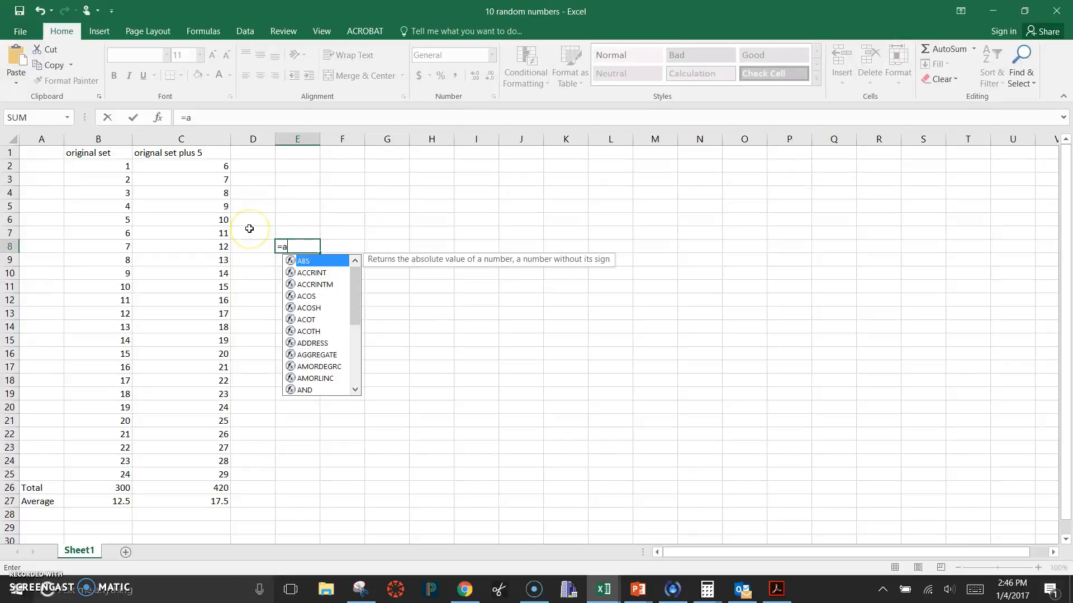
left_click_drag(354, 304, 394, 357)
left_click(450, 350)
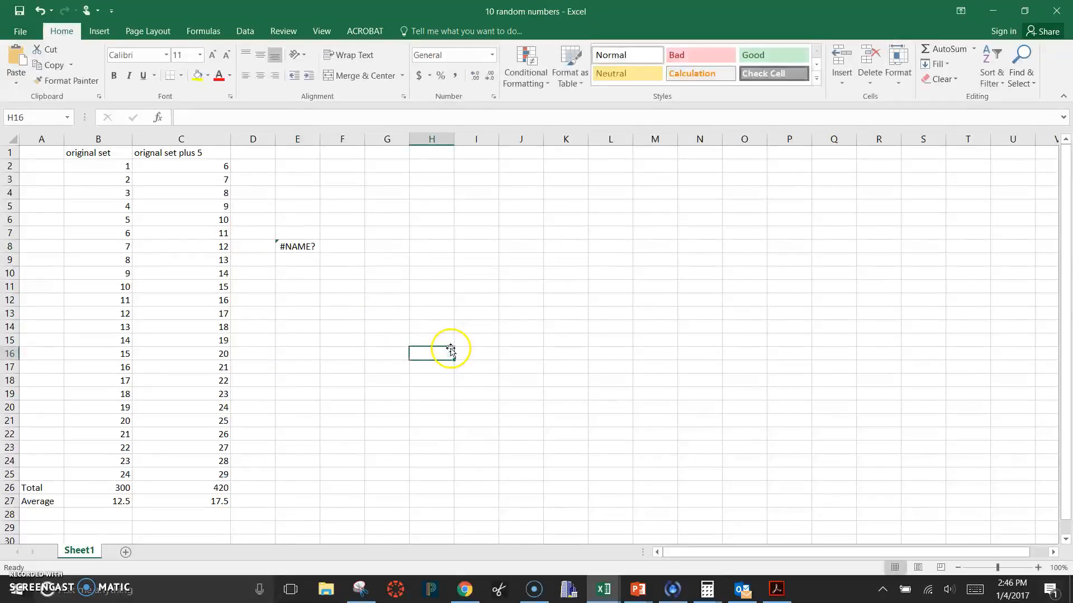
left_click(311, 247)
key("BackSpace")
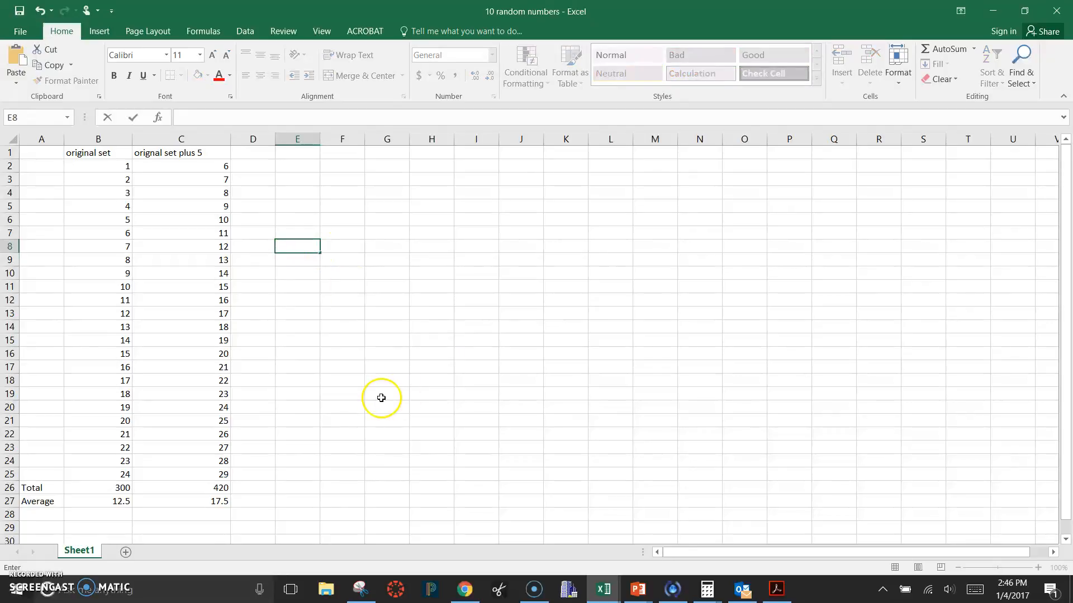
Sort all of column B from largest to smallest, continuing with the current selection only
left_click_drag(111, 169, 126, 447)
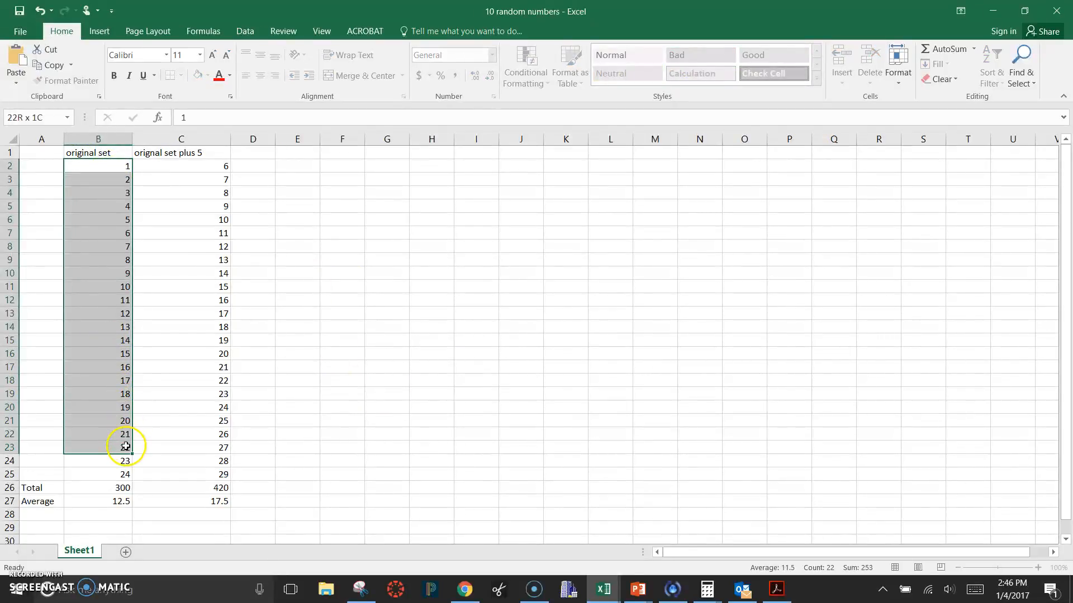
left_click(111, 137)
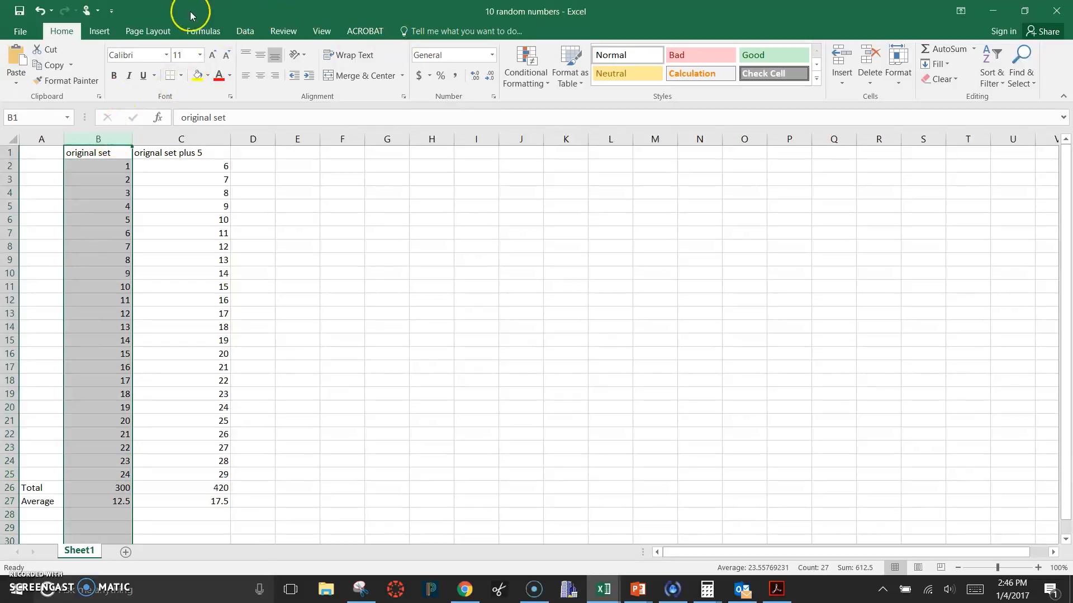
left_click(988, 57)
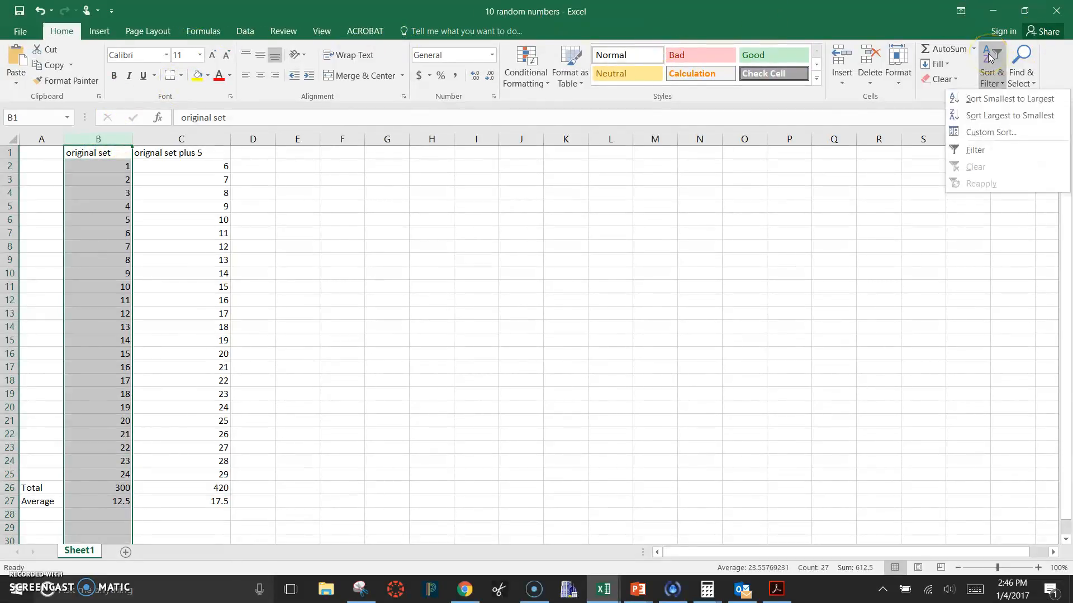
left_click(988, 115)
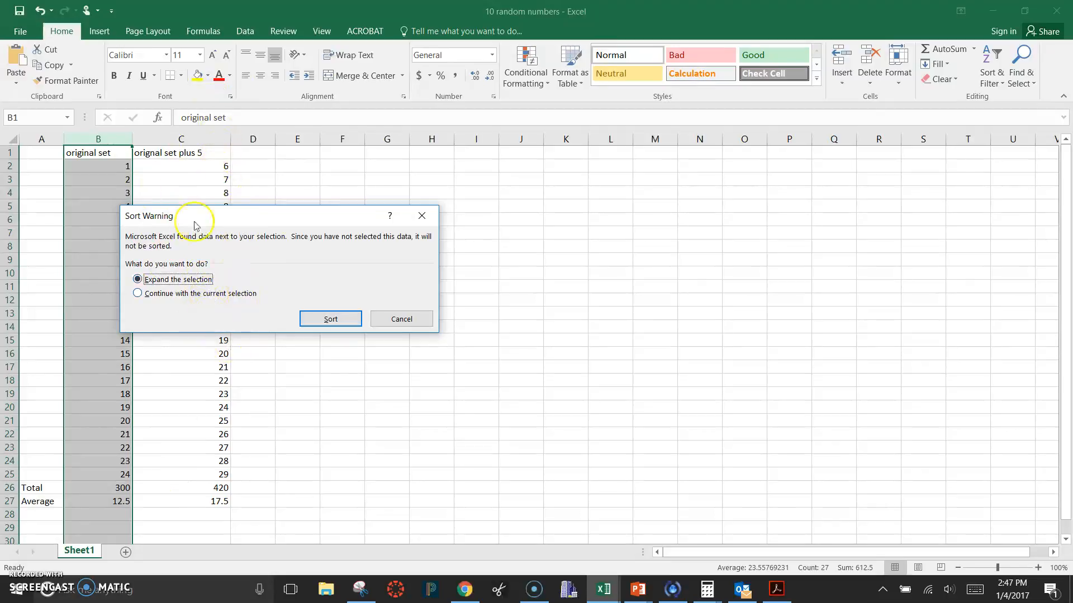
left_click(200, 293)
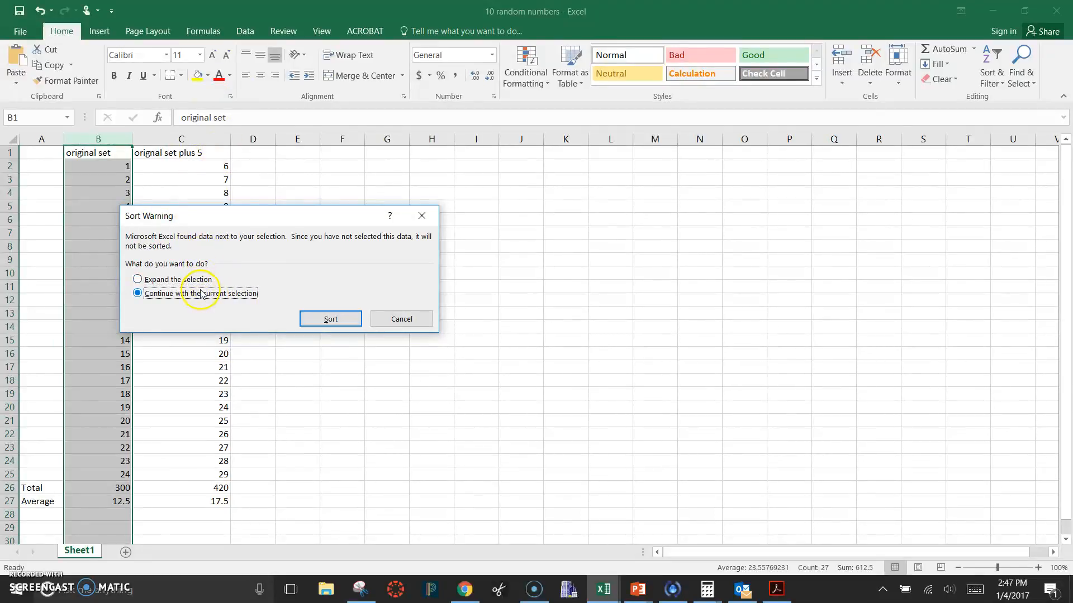
left_click(355, 321)
left_click(319, 398)
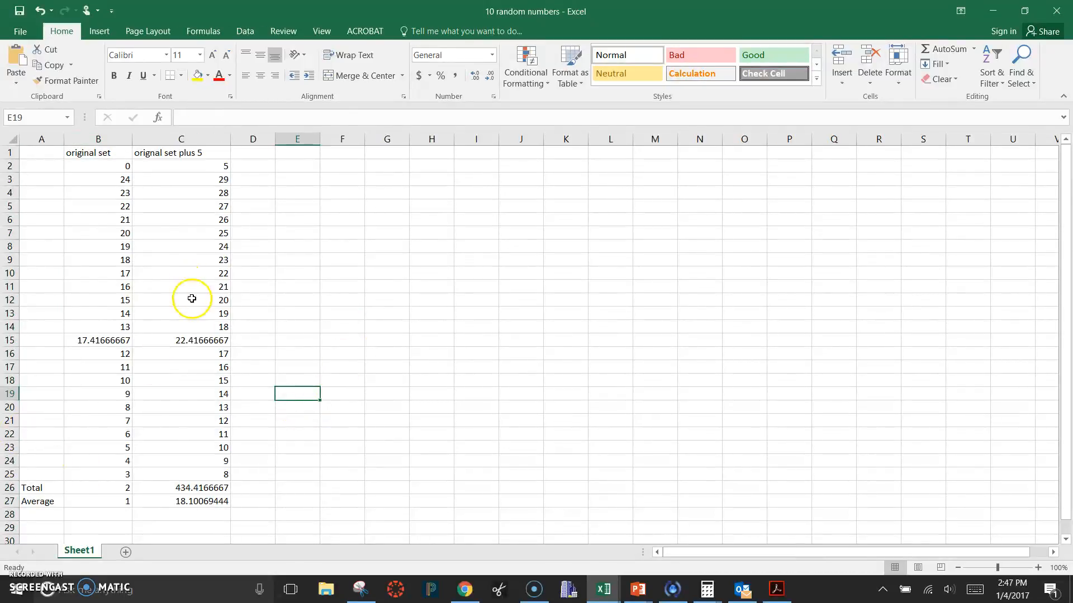
Examine the contents of the sorted column B, checking the Total and Average rows, several values and the formula in B15
left_click(121, 488)
left_click(120, 500)
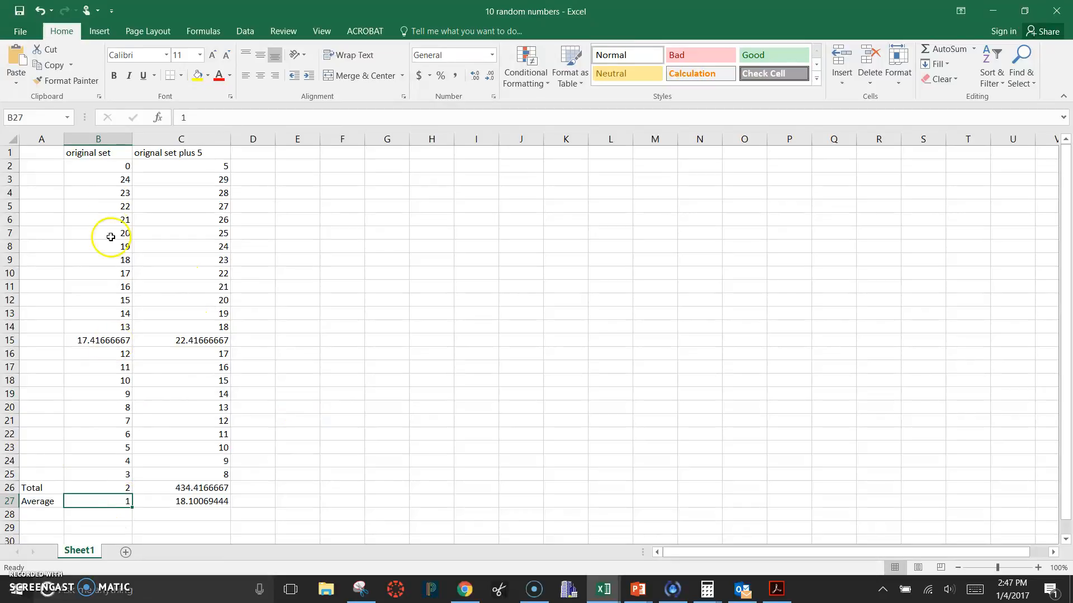
left_click(119, 178)
left_click(120, 206)
left_click(119, 341)
left_click(129, 459)
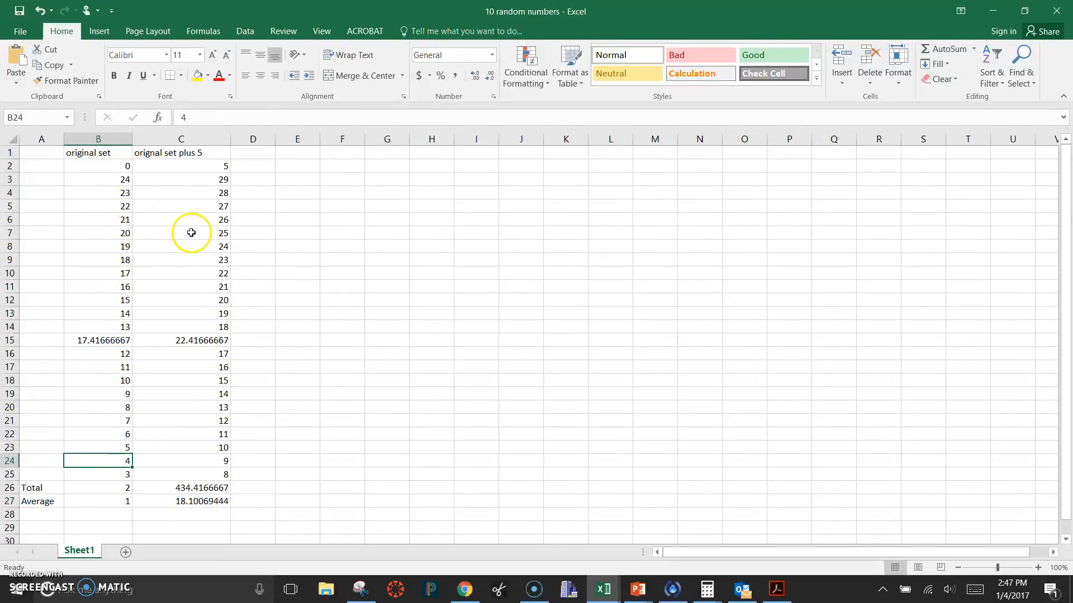
left_click(120, 338)
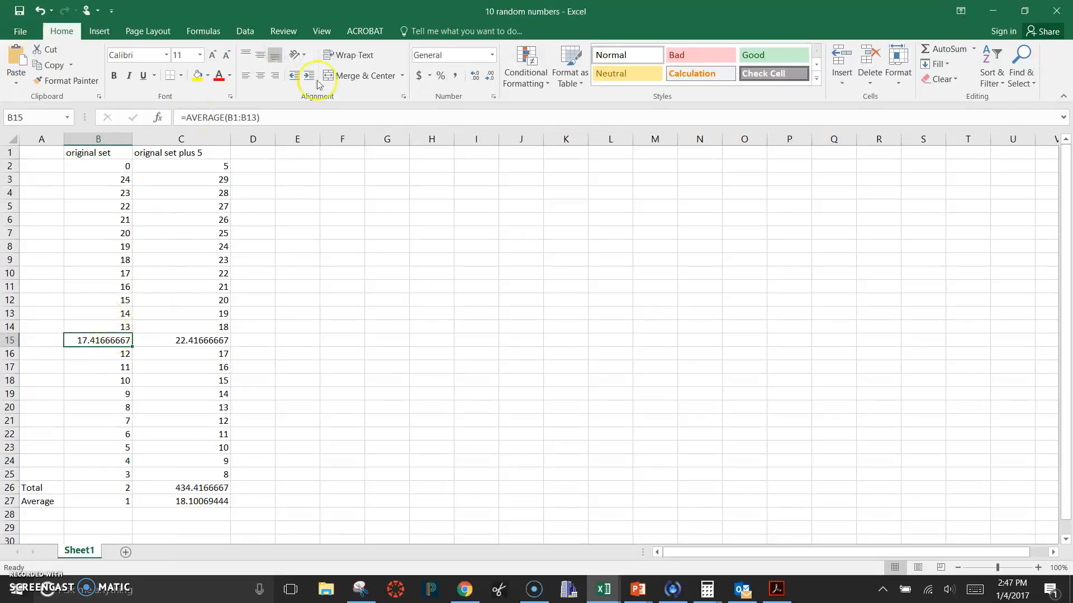
Undo the largest-to-smallest sort of column B and deselect the column's cells
left_click(40, 10)
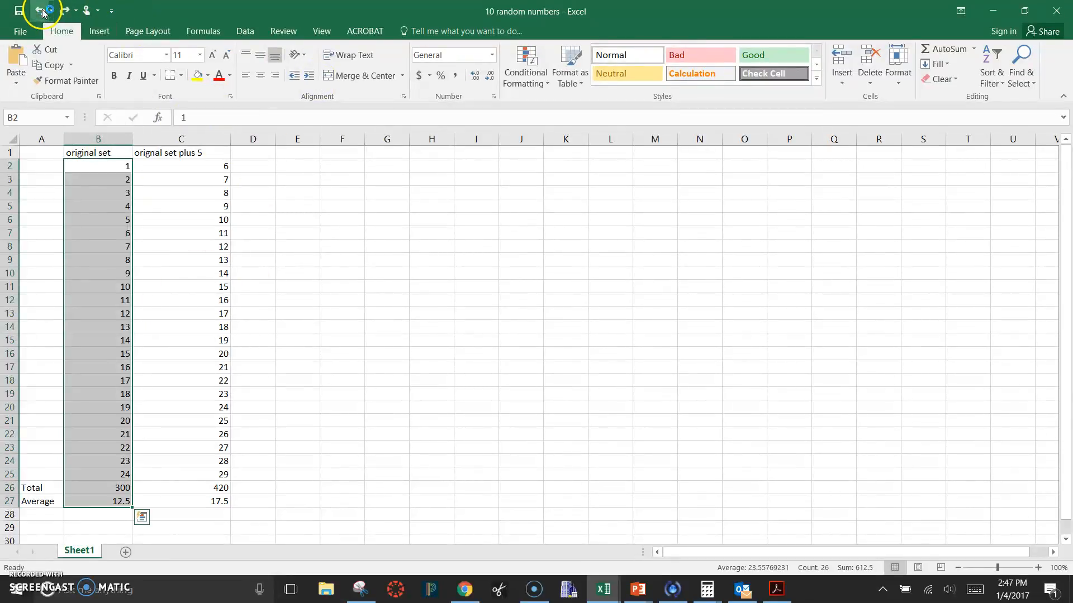
left_click(445, 300)
right_click(447, 301)
key("Escape")
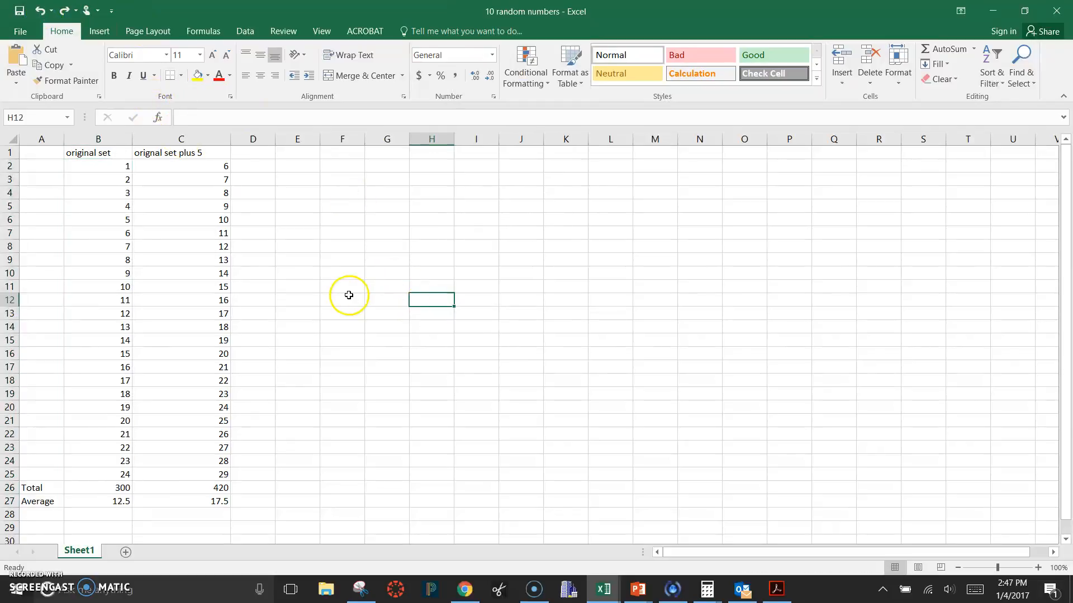